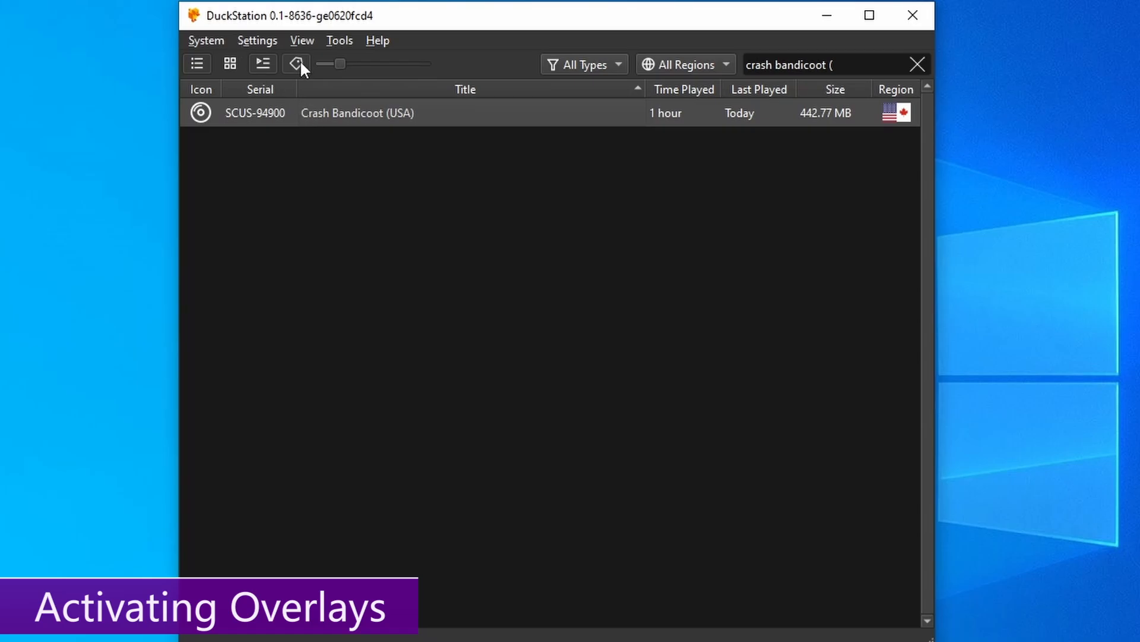
- Choose psx as the Border Overlay preset in Post-Processing, then boot Crash Bandicoot (USA)
click(259, 40)
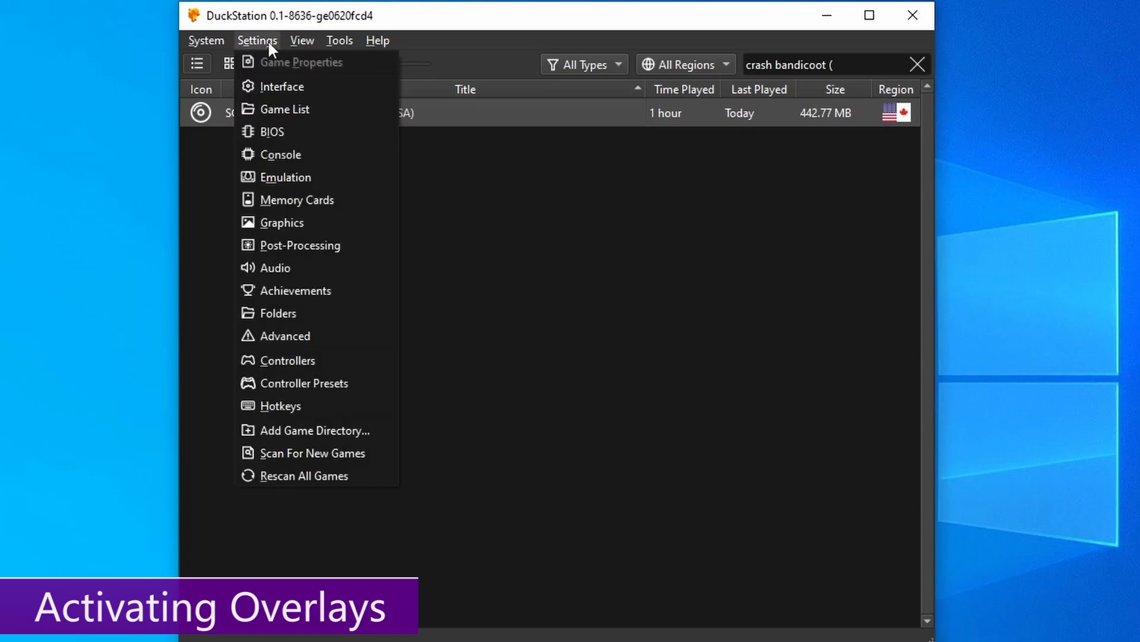
click(276, 246)
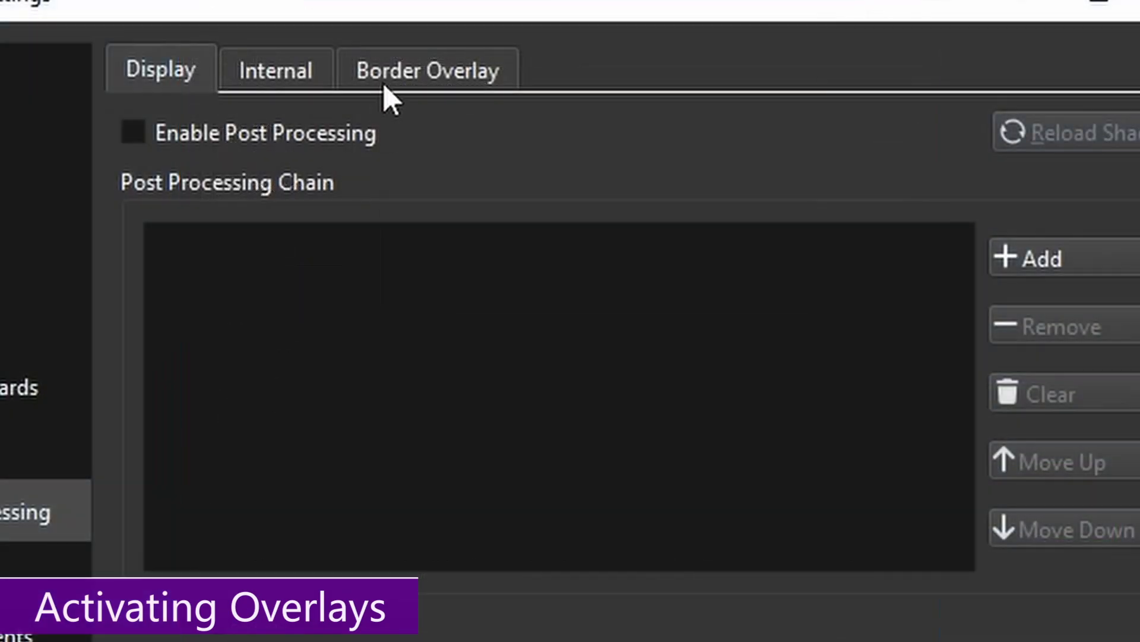
click(387, 83)
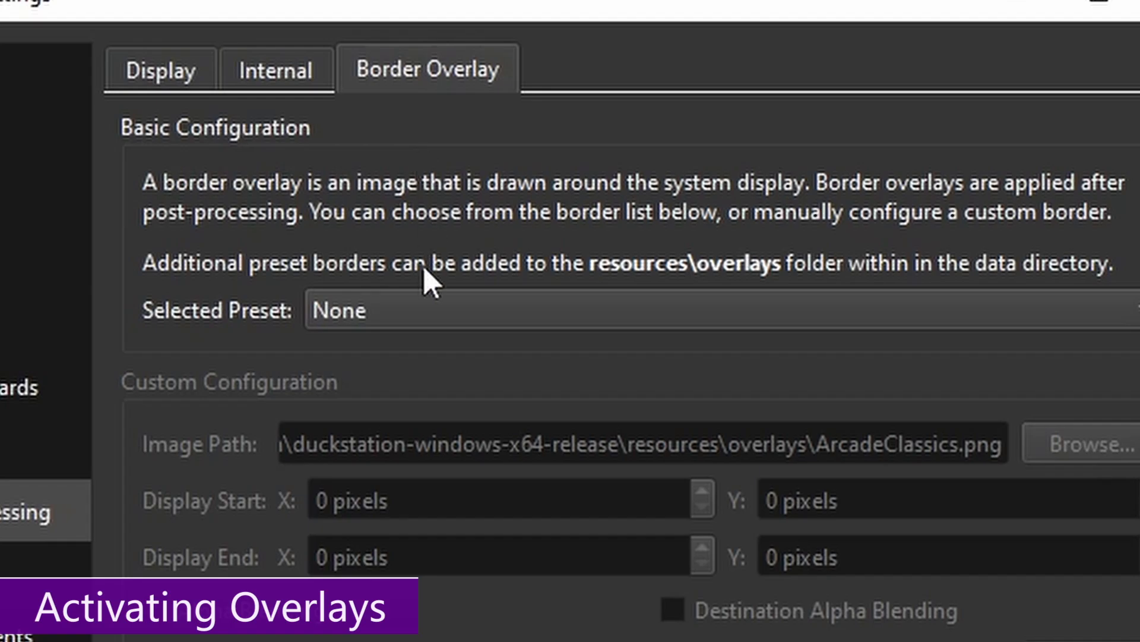
click(373, 311)
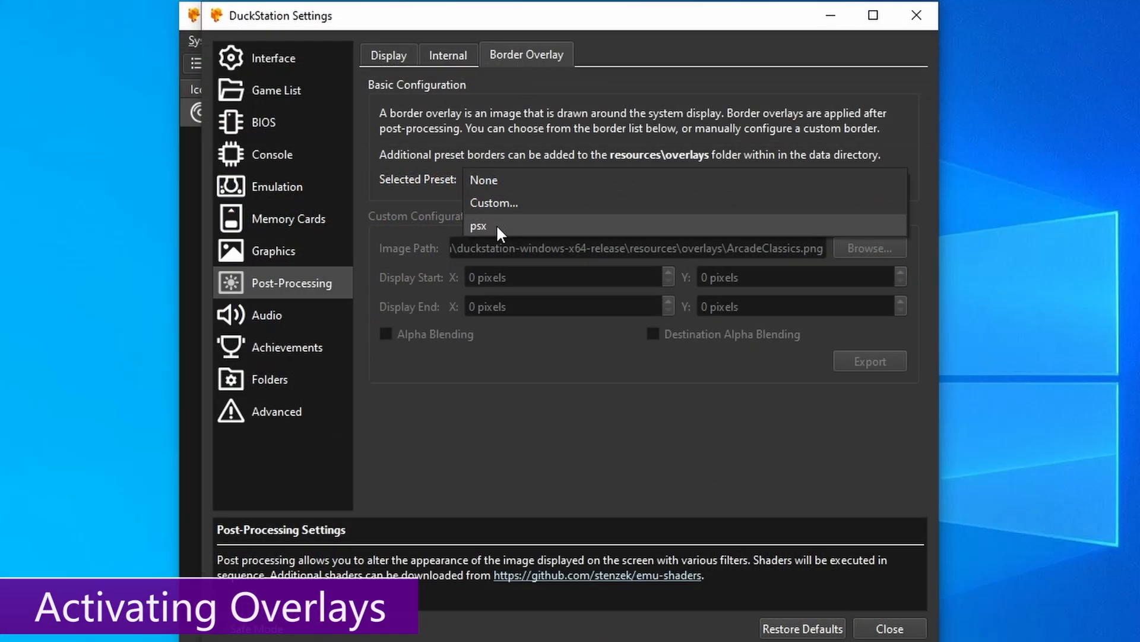
click(399, 403)
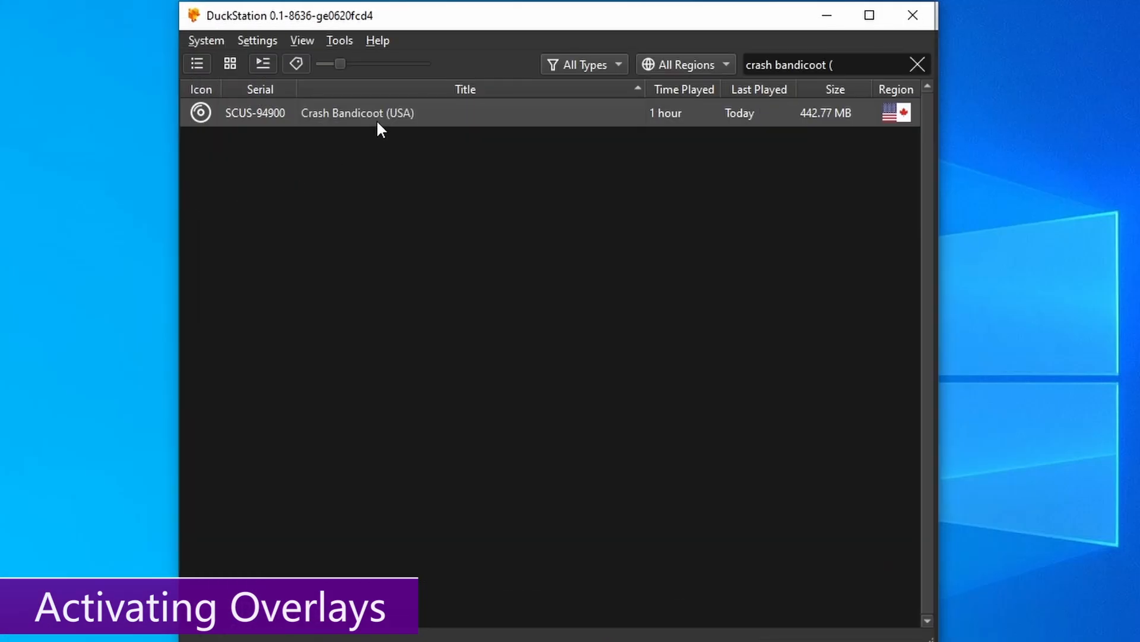
double_click(378, 121)
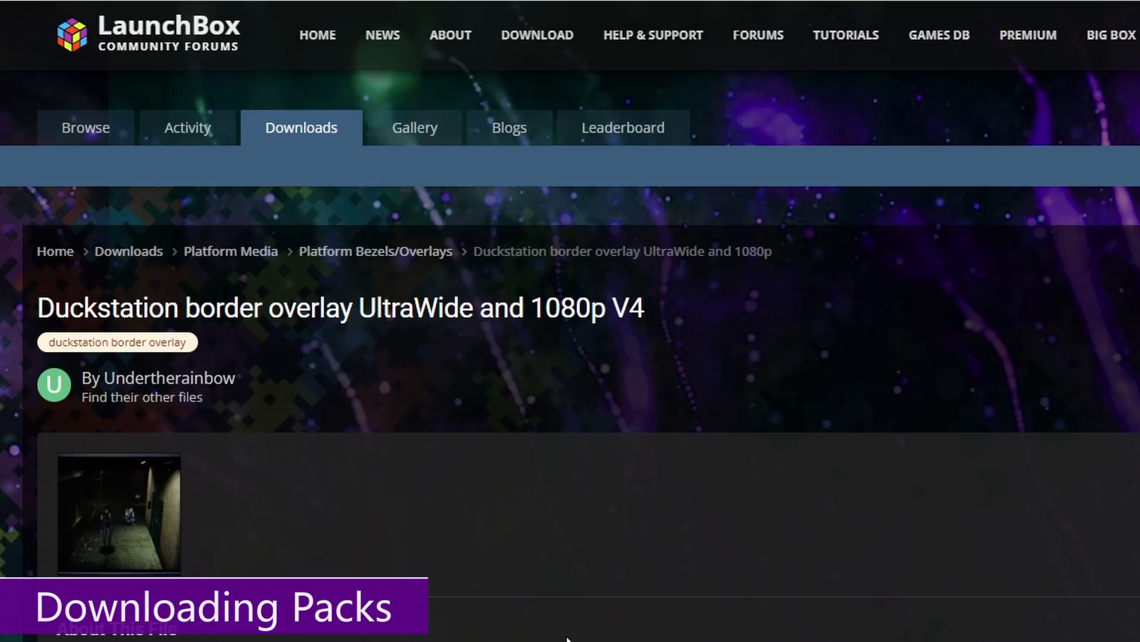
- Scroll to the install instructions on the V4 download page and highlight them
scroll(501, 571, down, 10)
scroll(507, 571, up, 2)
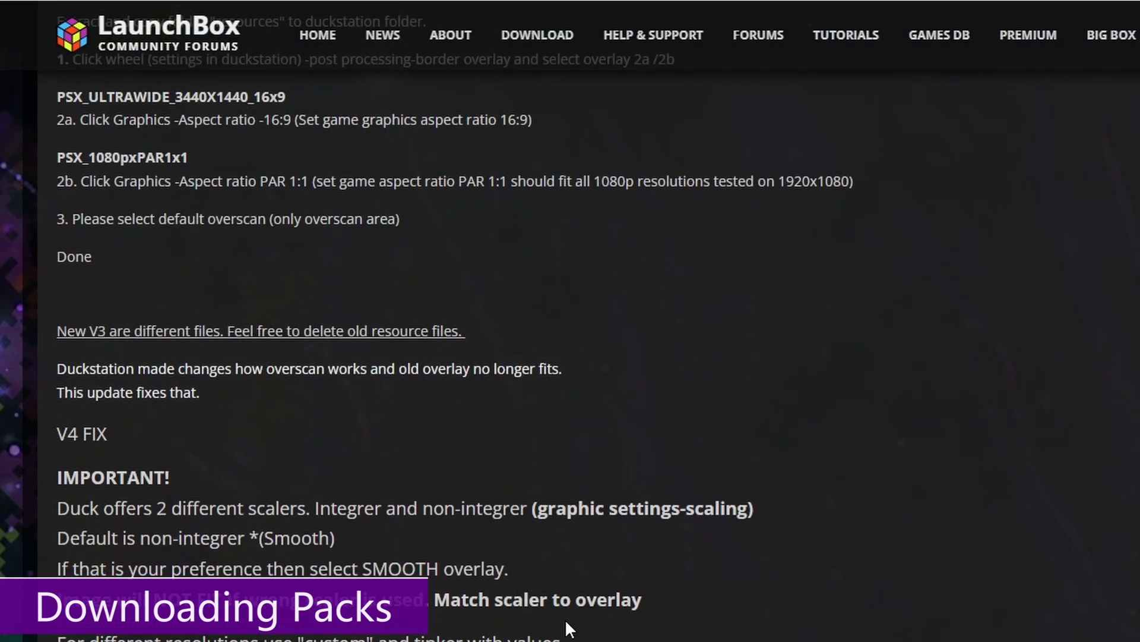
scroll(571, 321, up, 2)
drag(329, 631, 122, 196)
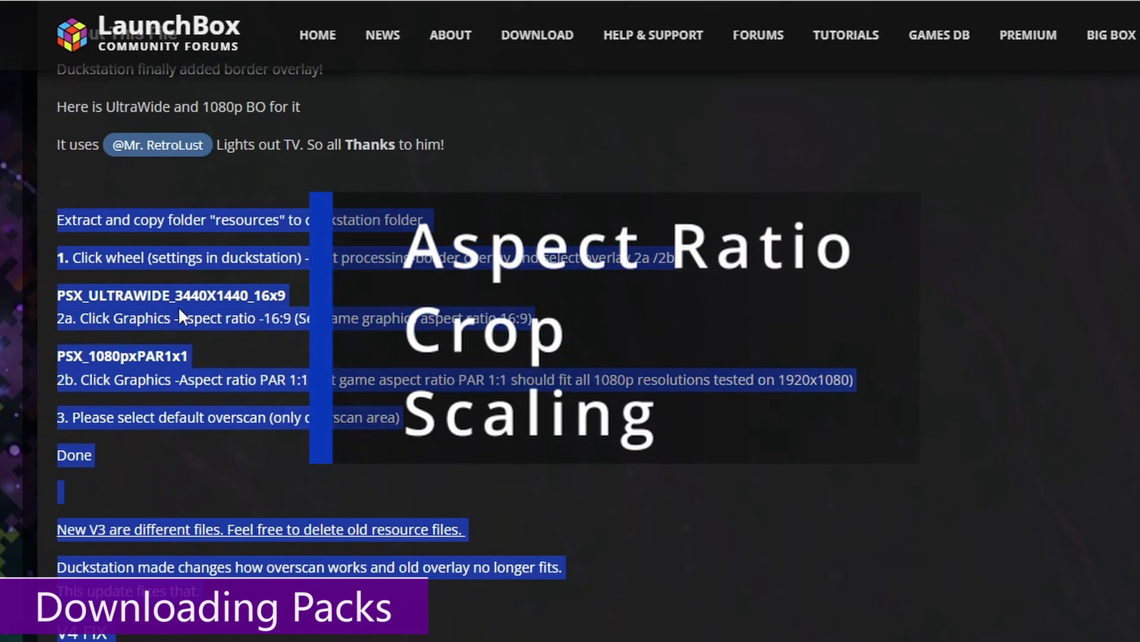
click(991, 429)
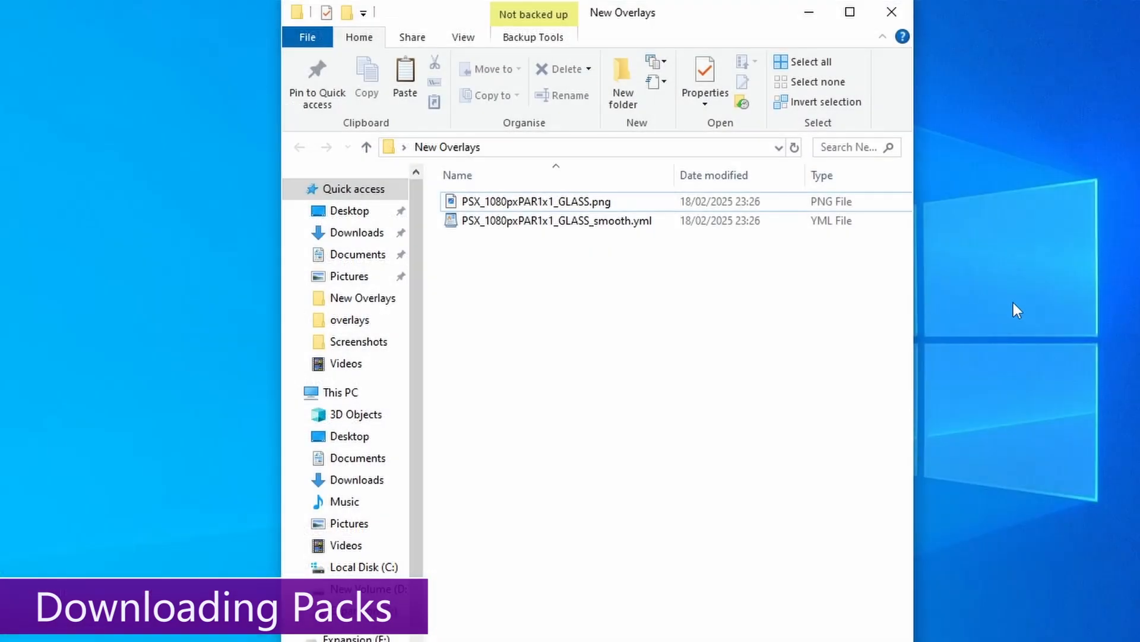
- View PSX_1080pxPAR1x1_GLASS.png in Photos, then select PSX_1080pxPAR1x1_GLASS_smooth.yml
double_click(518, 202)
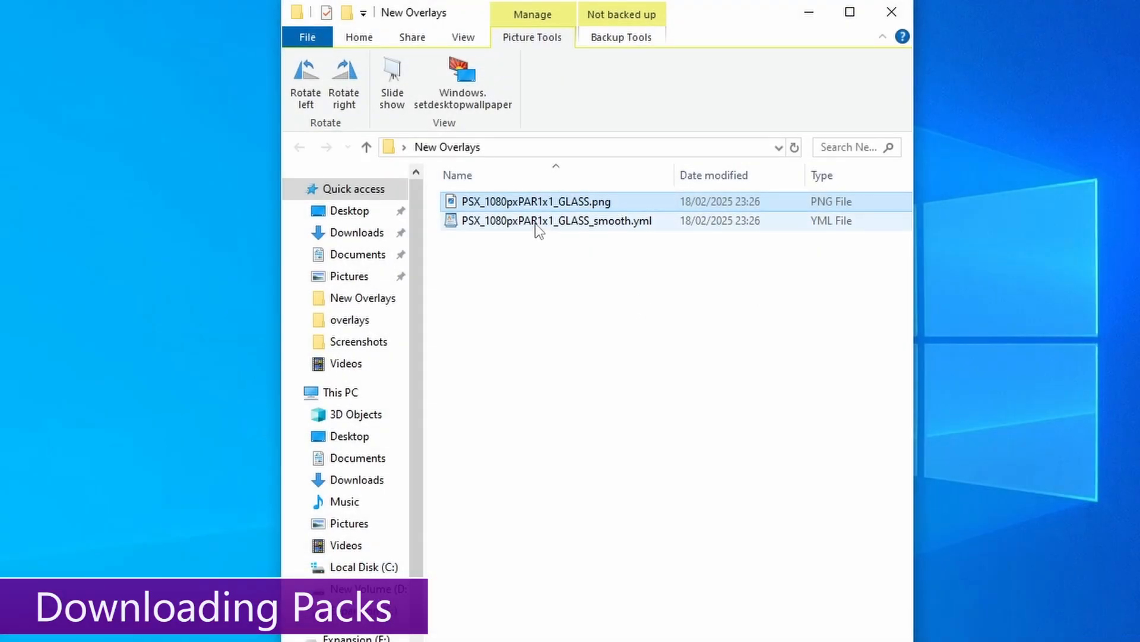
click(535, 222)
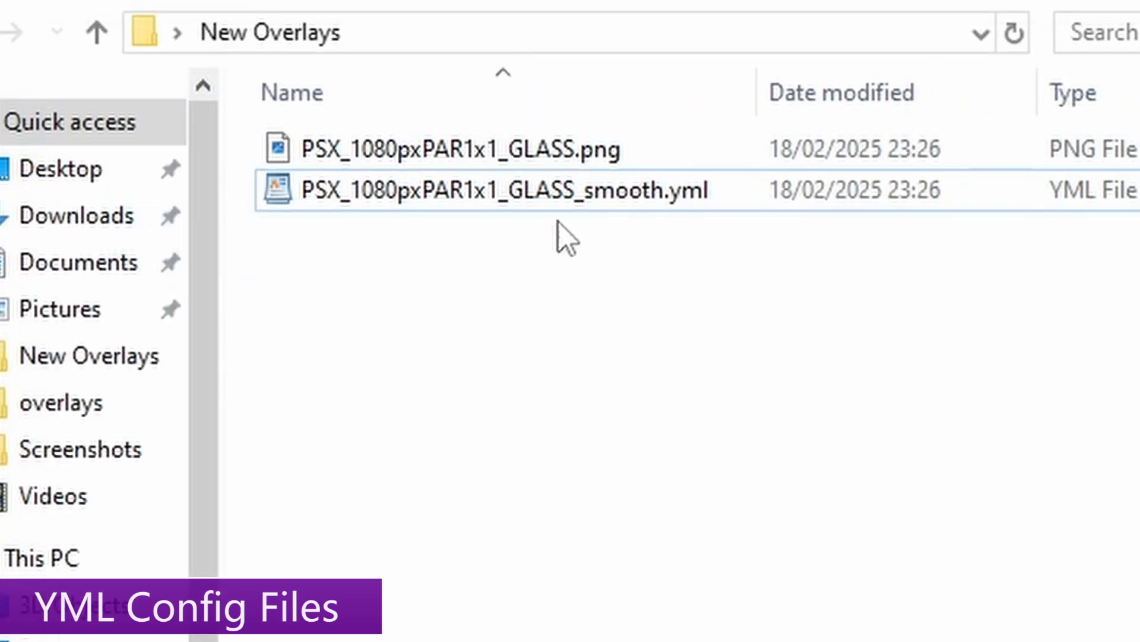
double_click(502, 191)
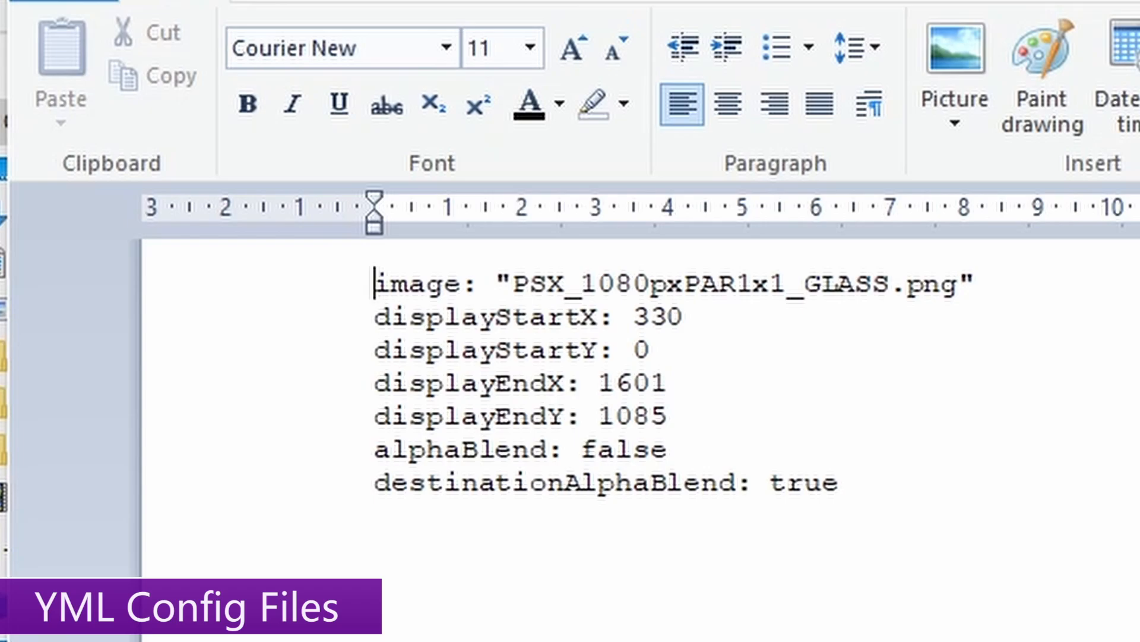
key(alt+F4)
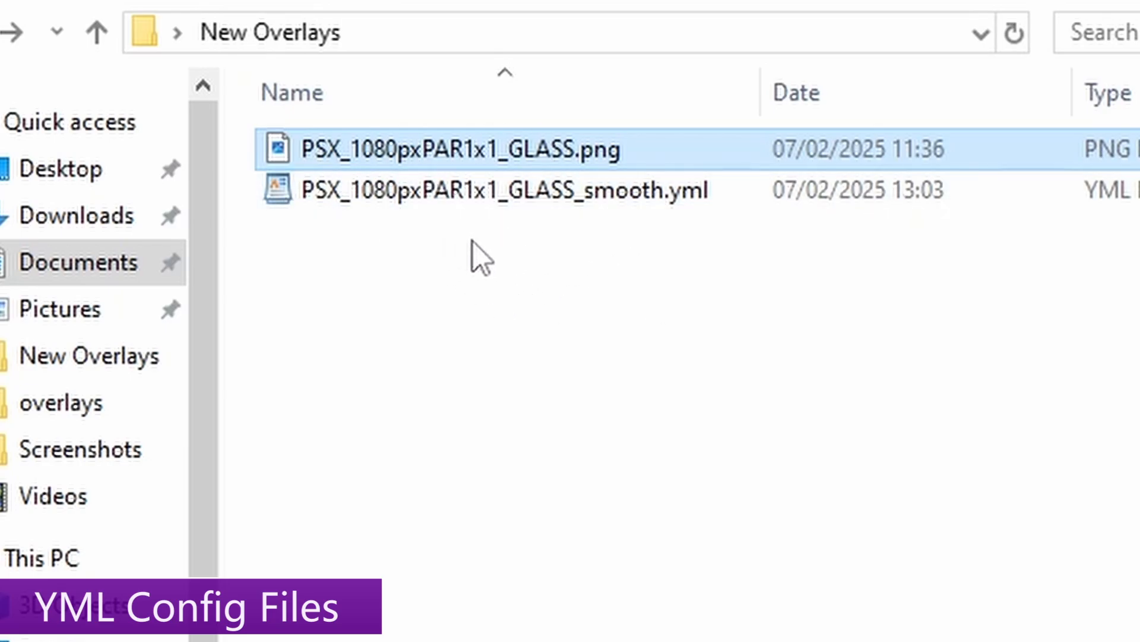
- Select the smooth YML and point out portable.txt in the DuckStation install folder
click(429, 198)
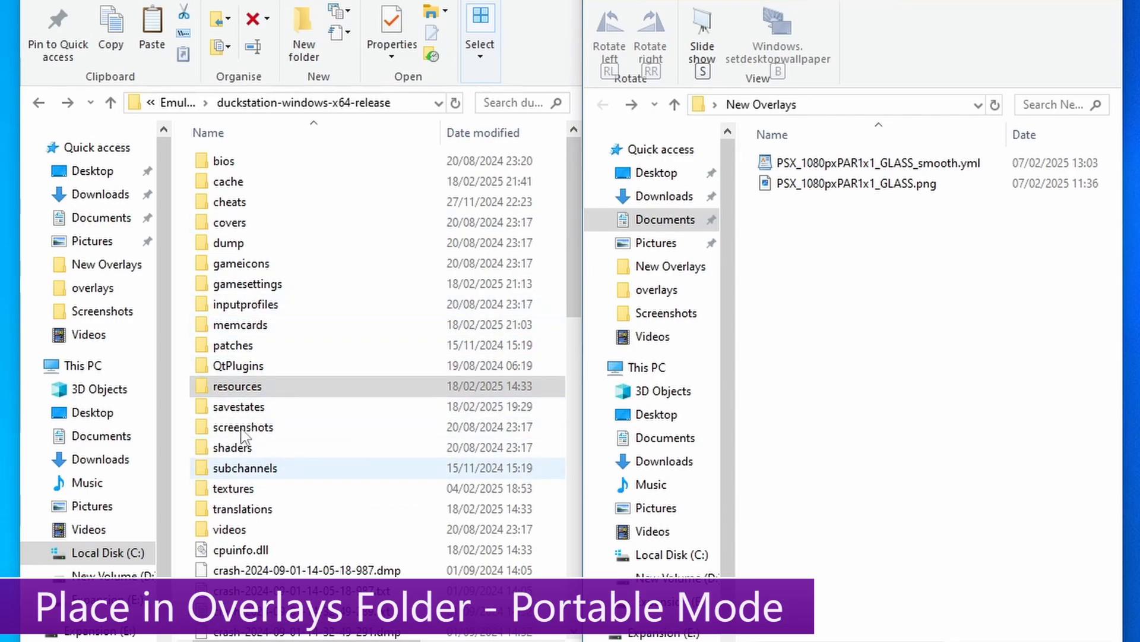
click(232, 387)
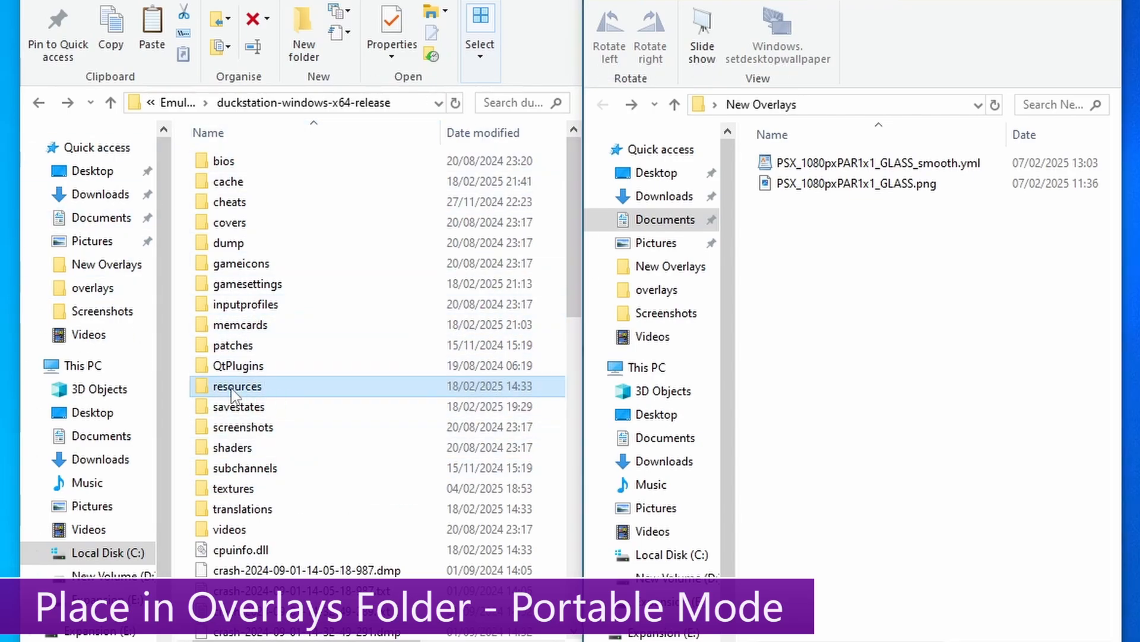
drag(573, 223, 529, 536)
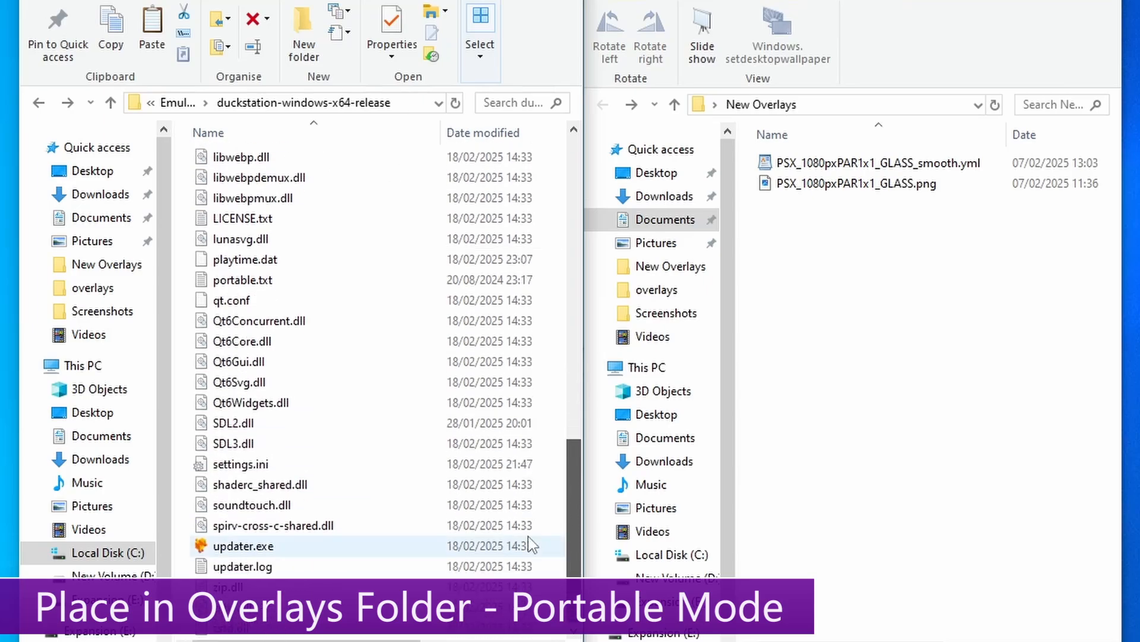
click(326, 280)
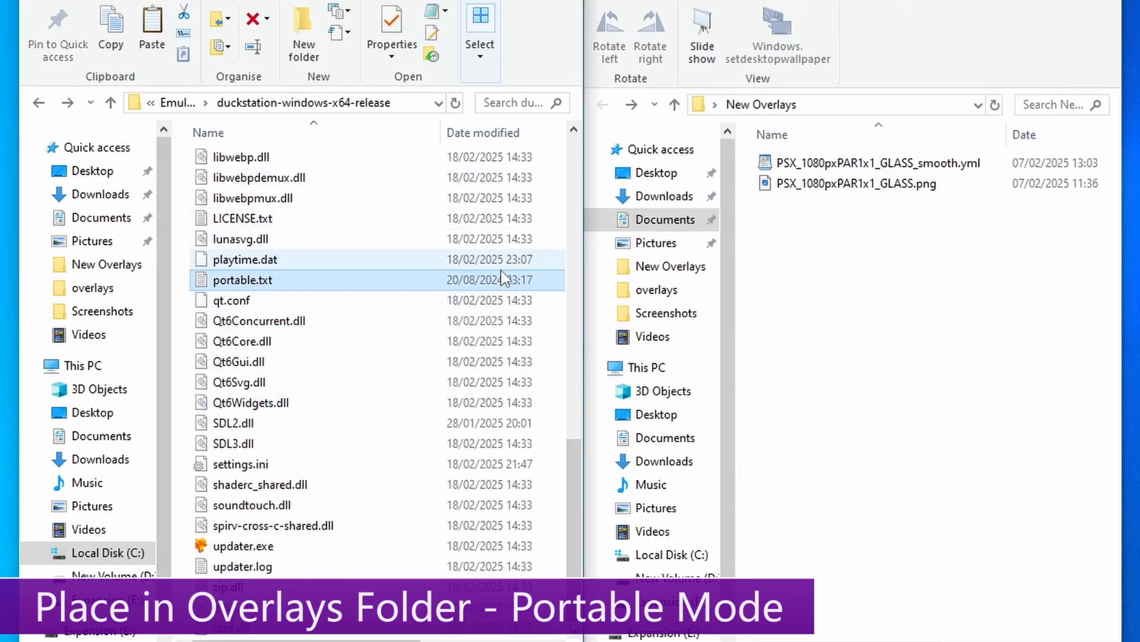
drag(570, 458, 574, 138)
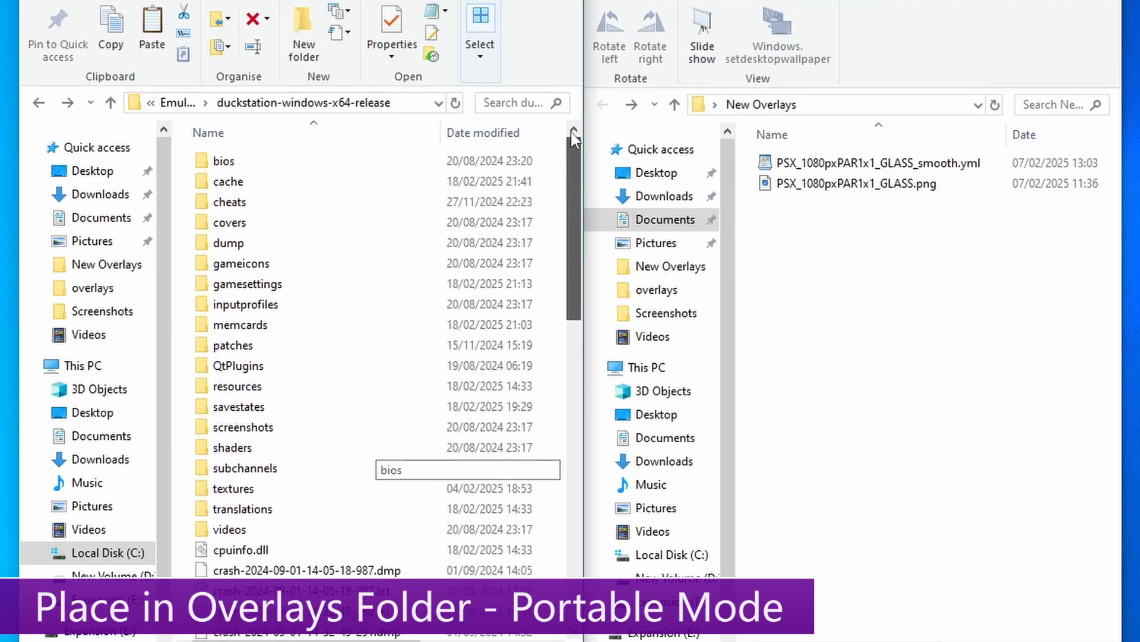
- Move both GLASS overlay files into DuckStation's resources\overlays folder
double_click(246, 388)
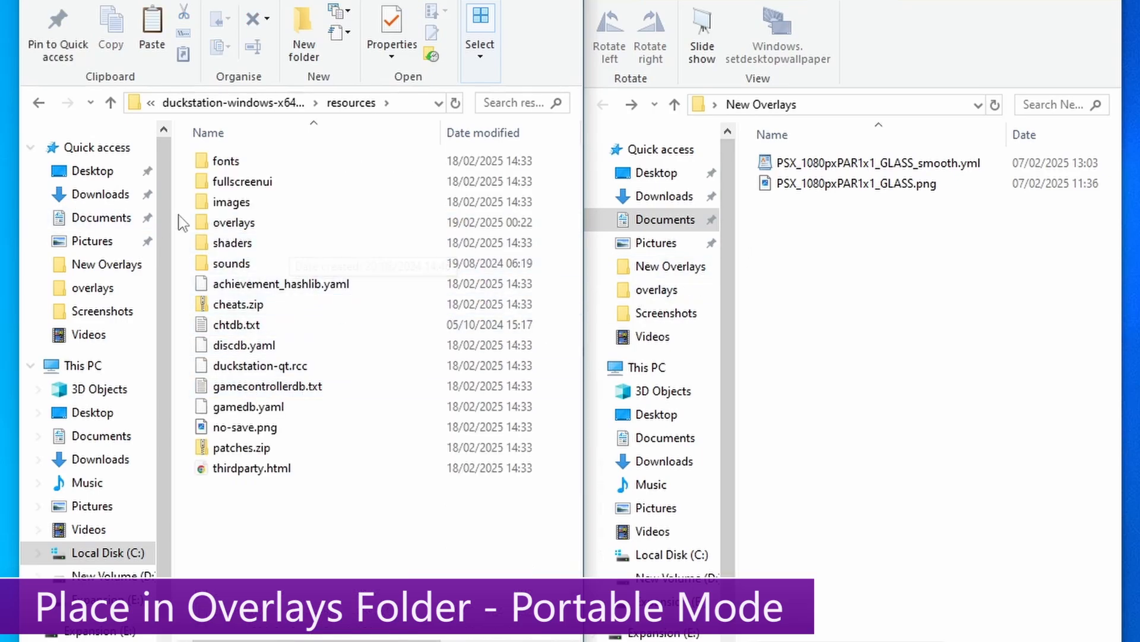
double_click(202, 222)
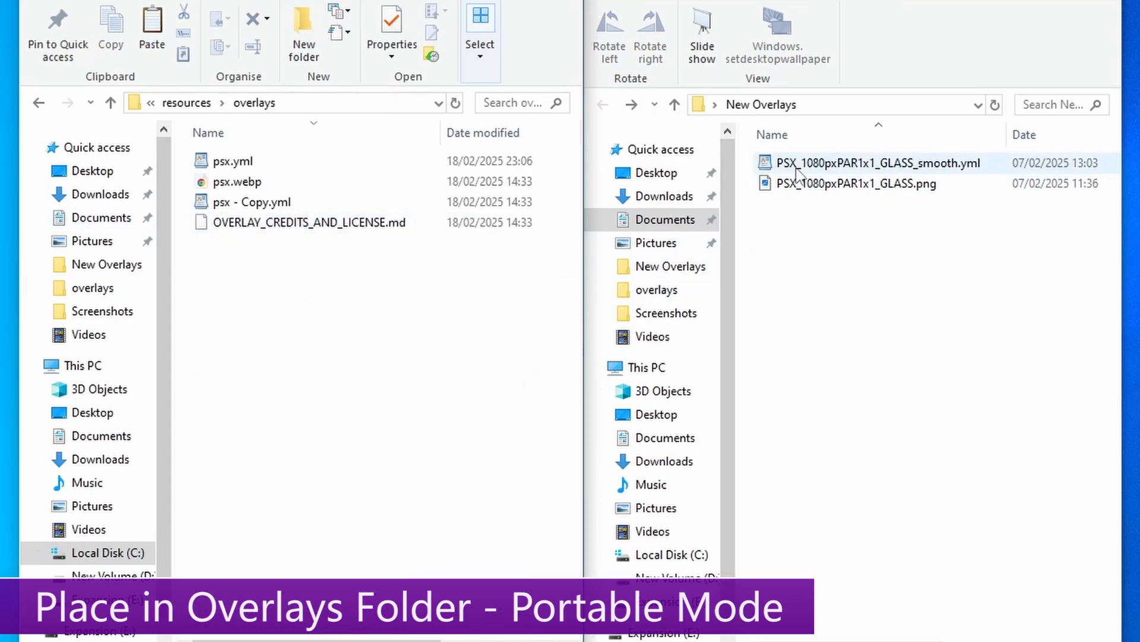
key(ctrl+a)
drag(807, 194, 309, 315)
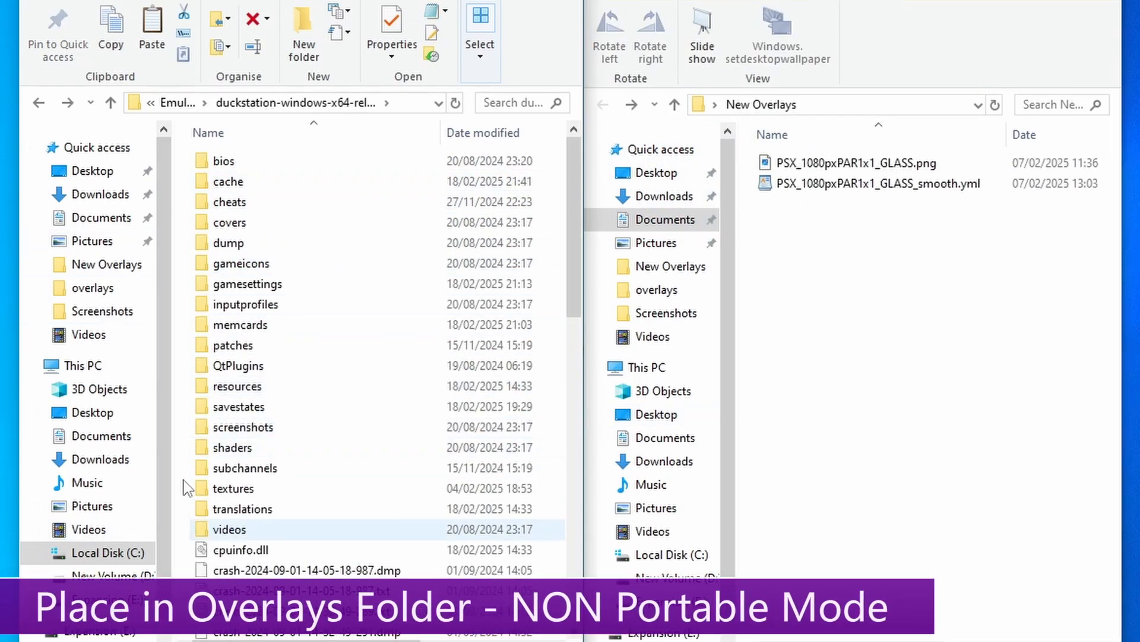
- Narrow the folder window and point out portable.txt in the install folder
drag(584, 212, 568, 528)
click(218, 279)
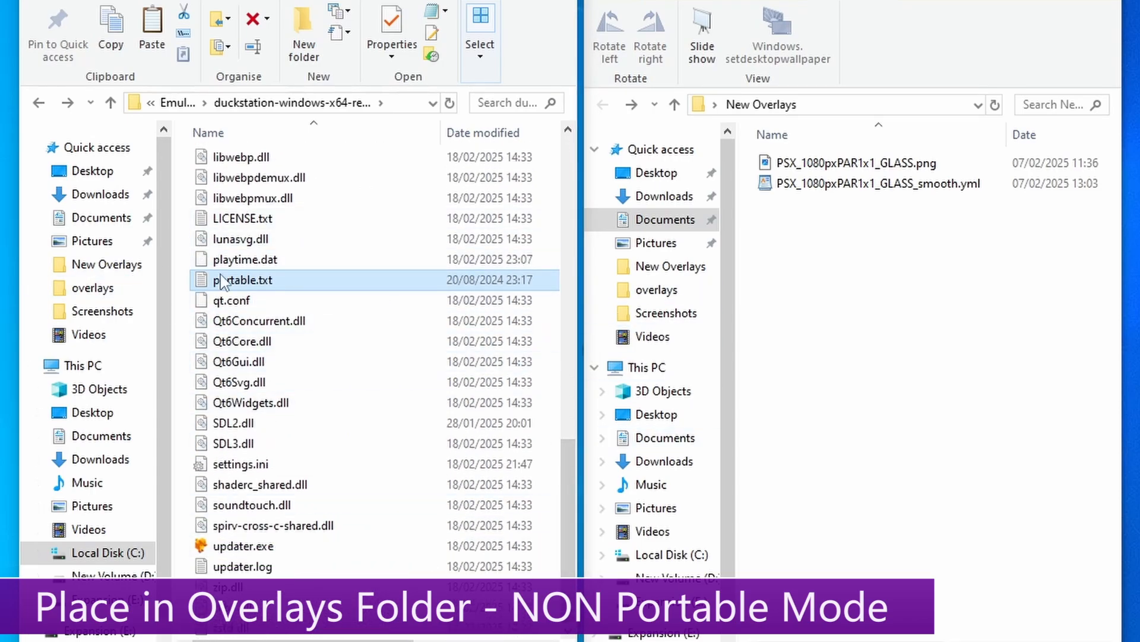
drag(564, 518, 559, 178)
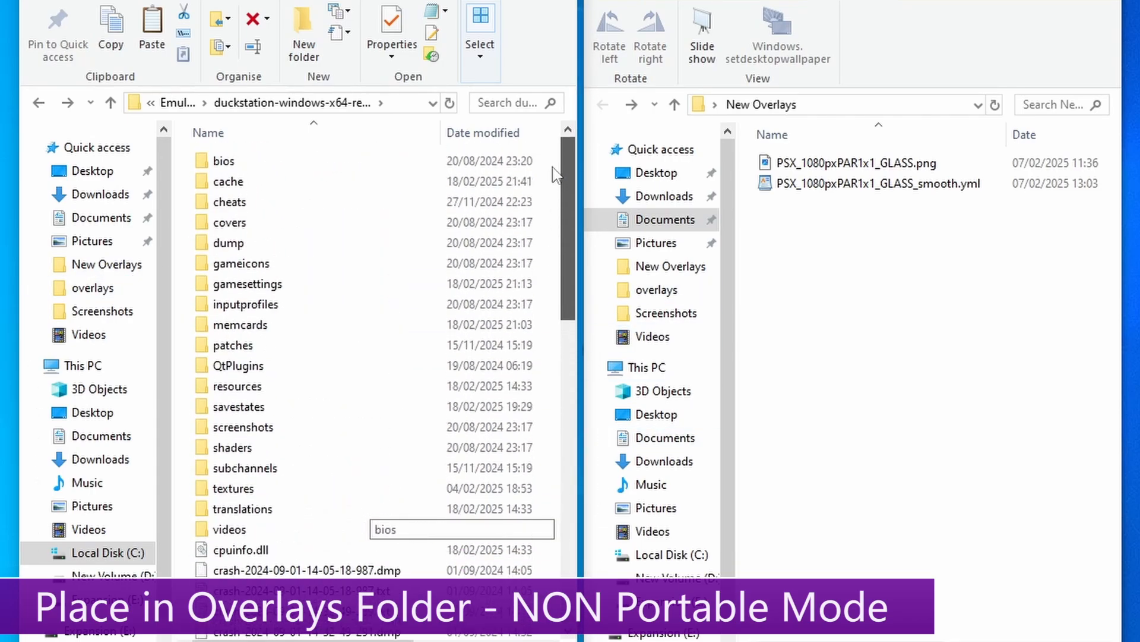
- Move both GLASS overlay files into Documents\DuckStation\resources\overlays
click(101, 219)
click(240, 208)
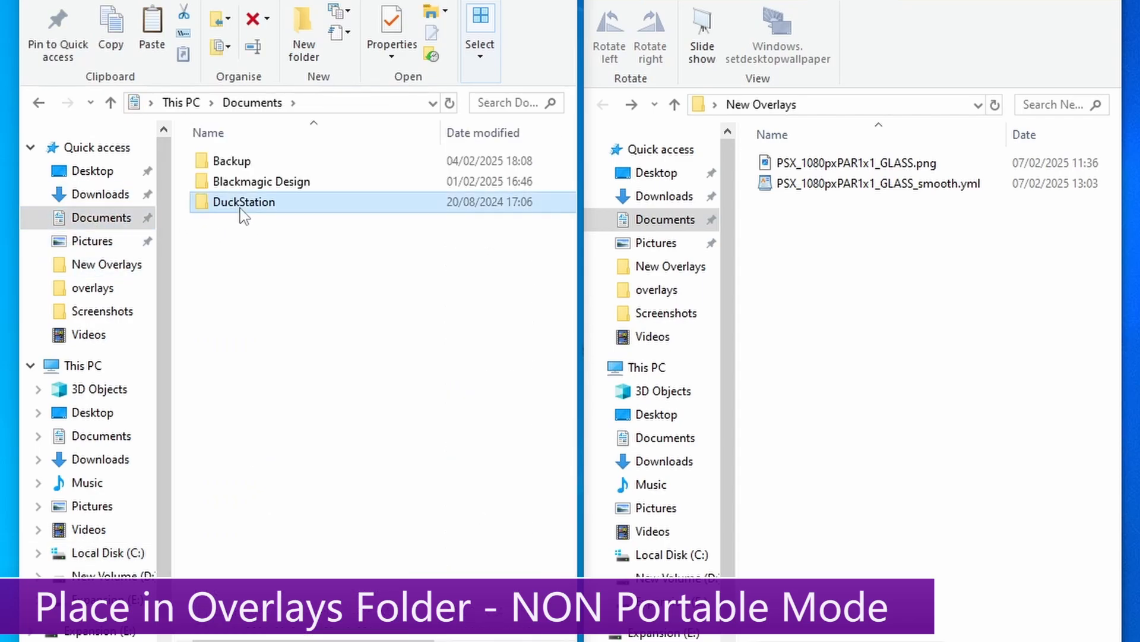
double_click(244, 205)
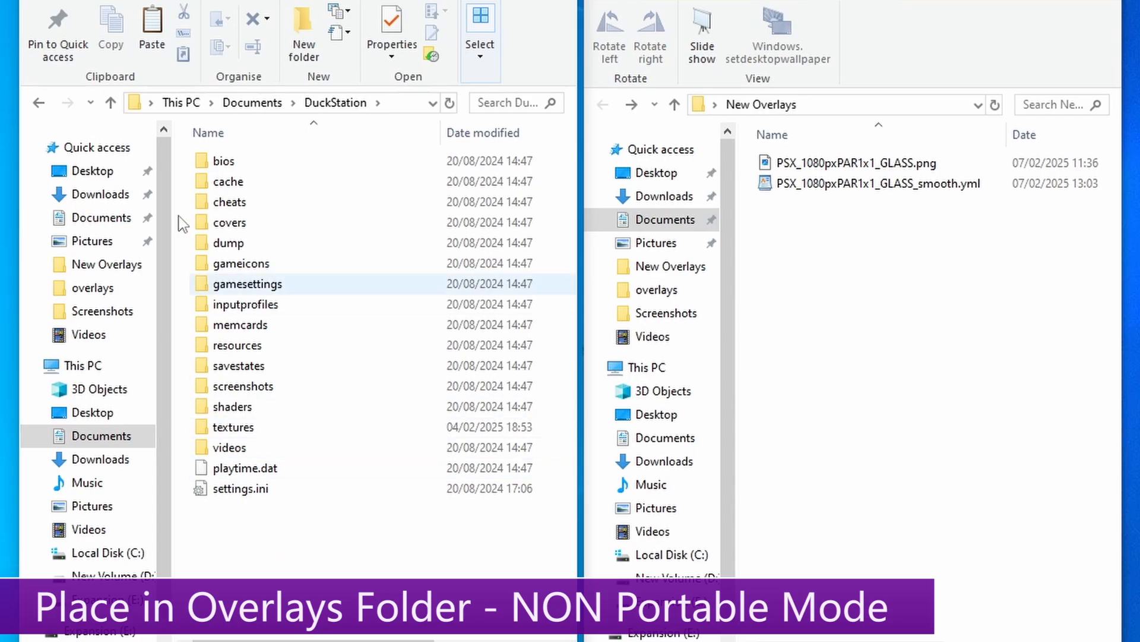
click(196, 344)
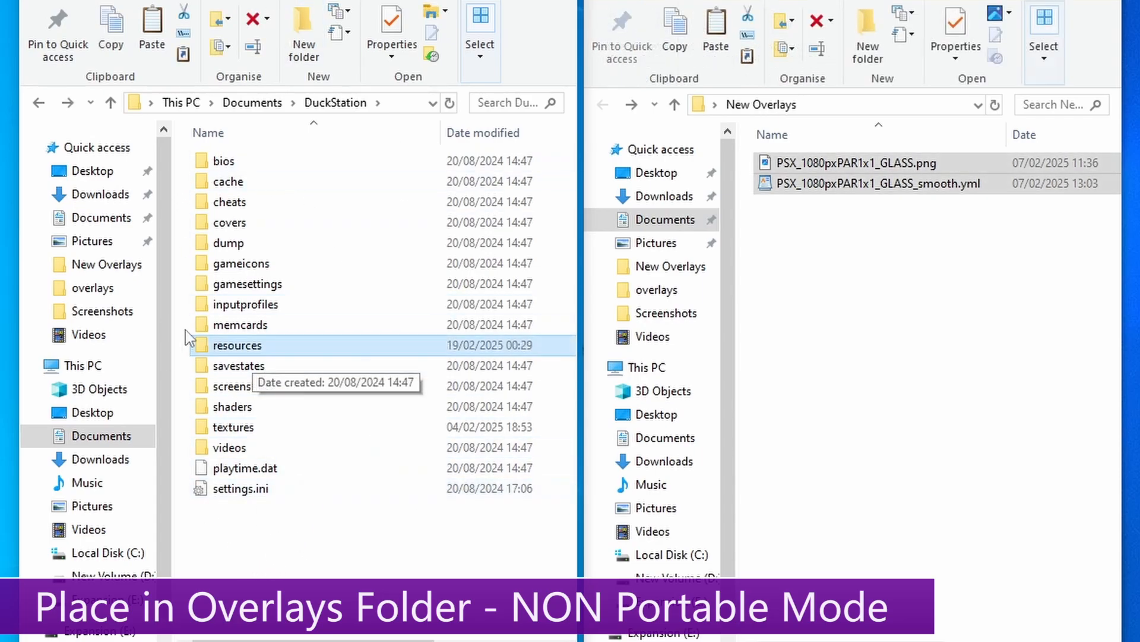
double_click(229, 346)
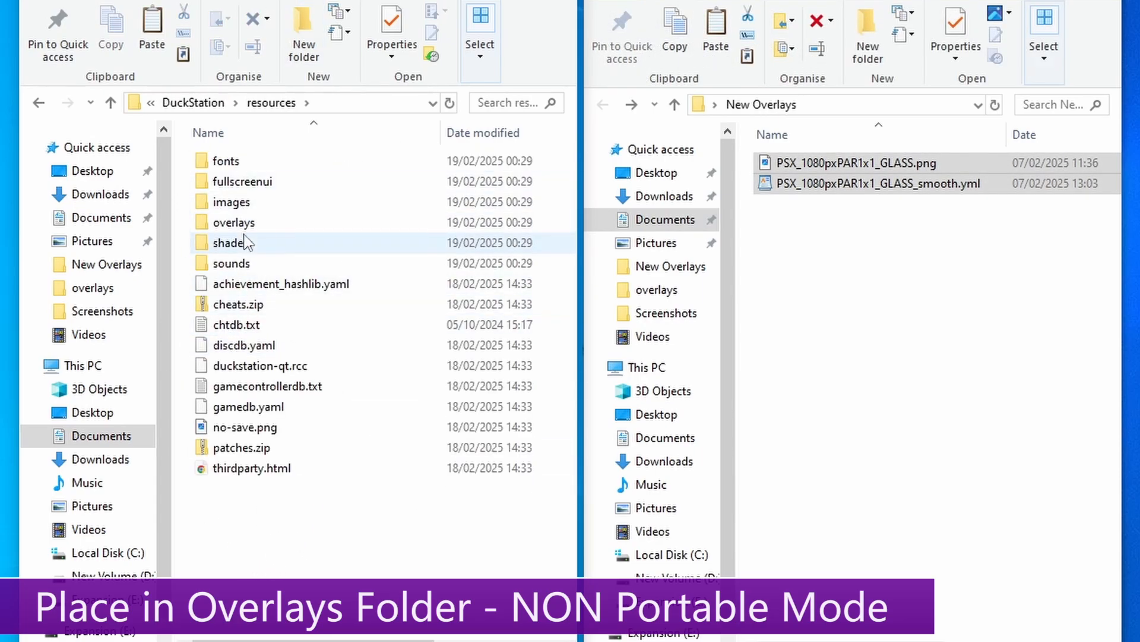
double_click(236, 224)
drag(824, 197, 351, 331)
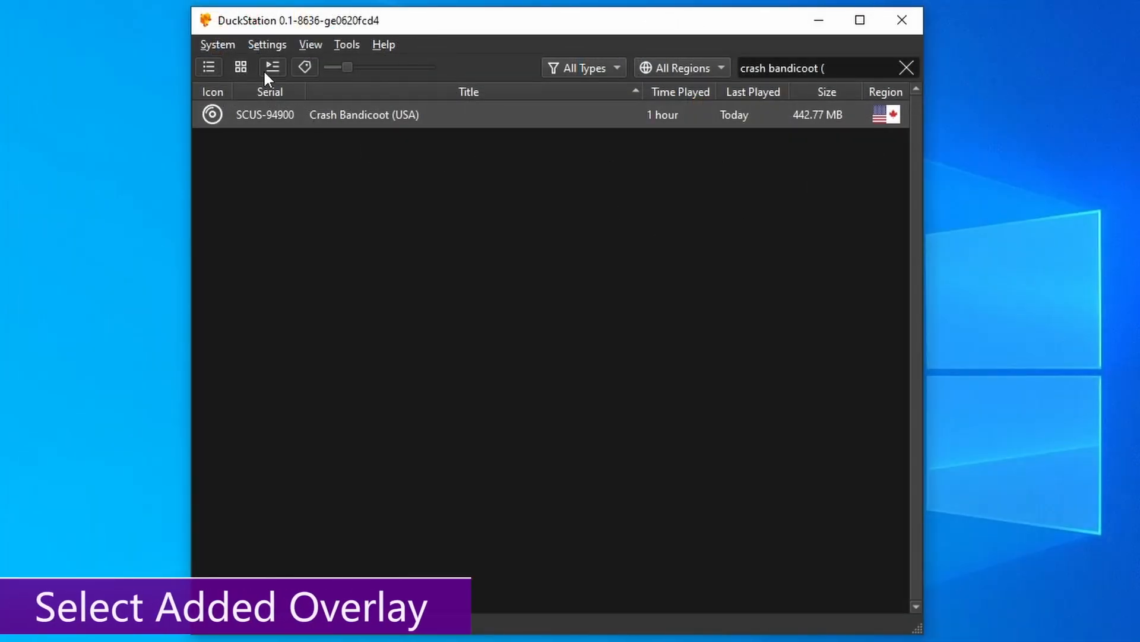
- Pick PSX_1080pxPAR1x1_GLASS_smooth from the Border Overlay preset list in Post-Processing settings
click(263, 46)
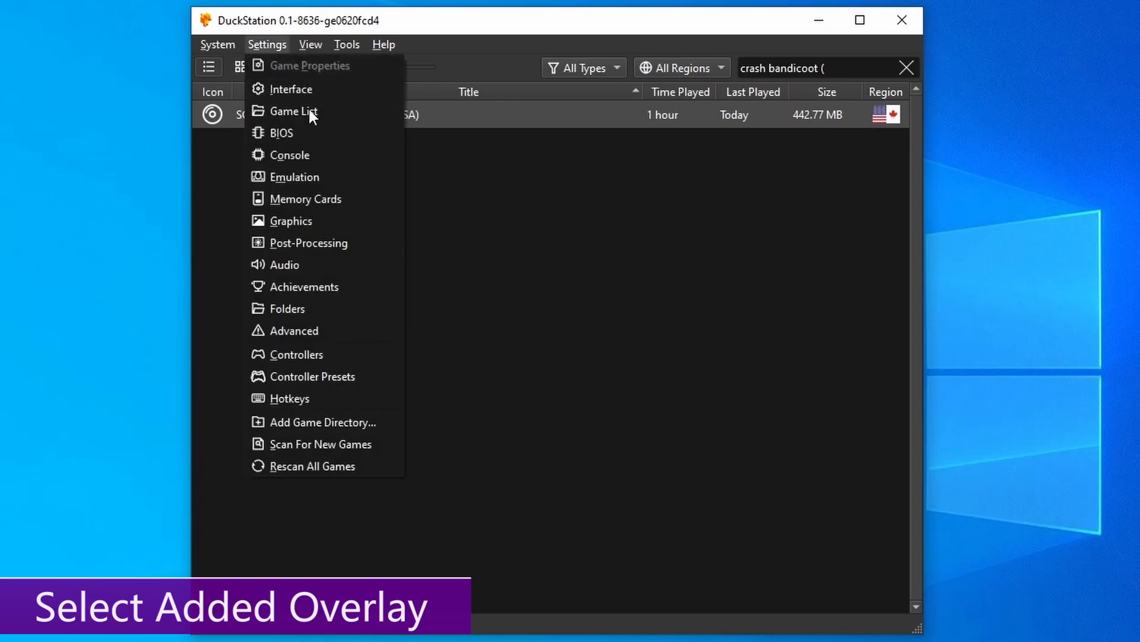
click(300, 245)
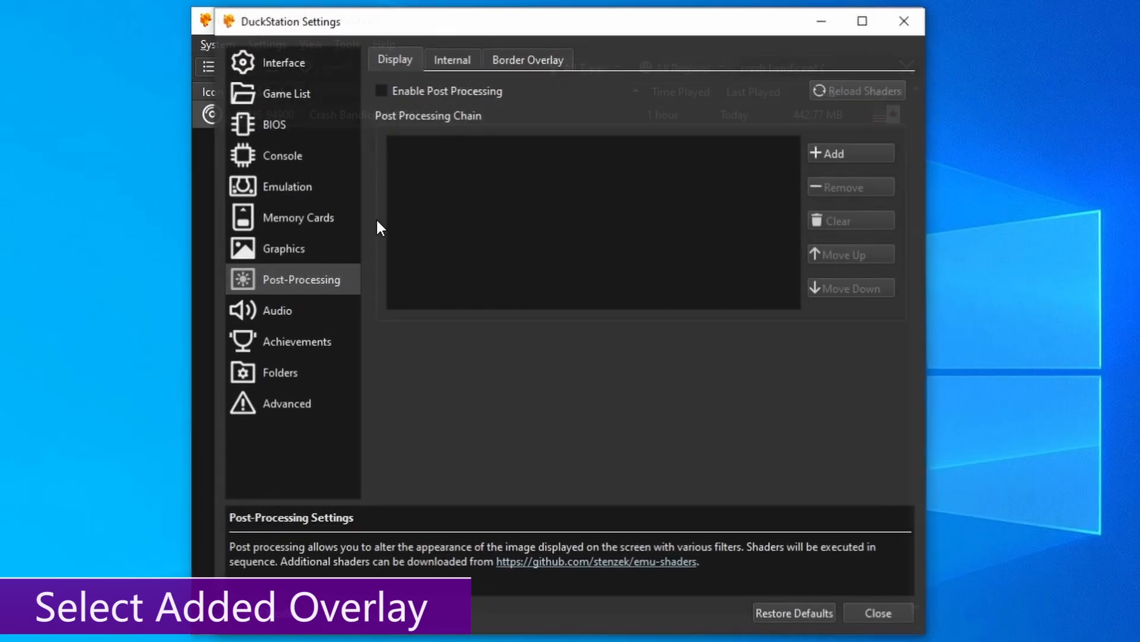
click(532, 57)
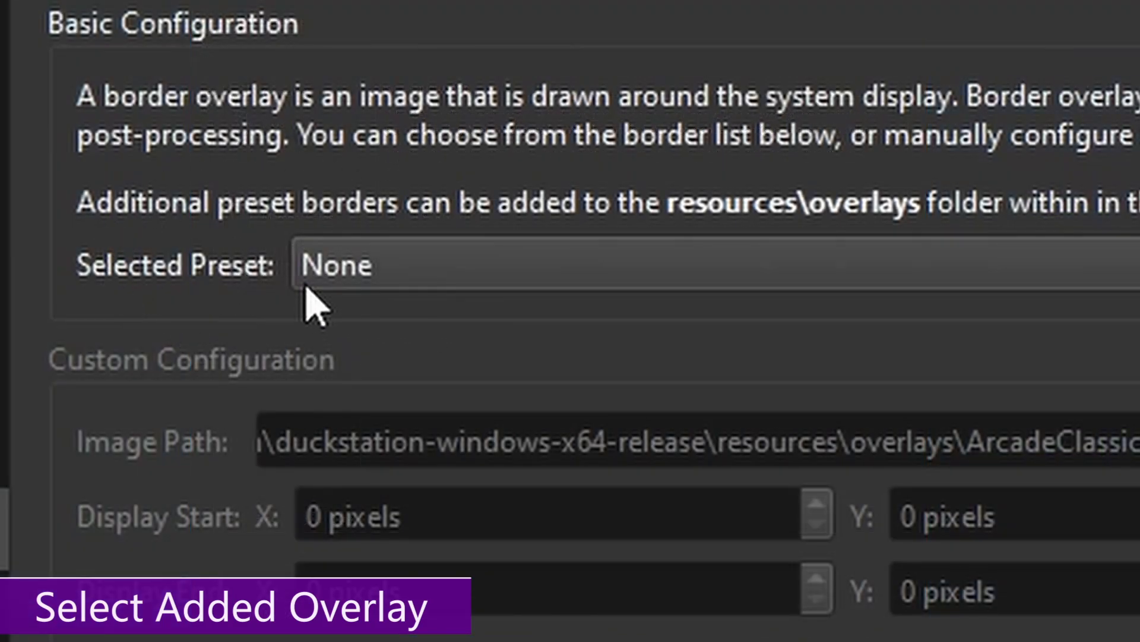
click(306, 286)
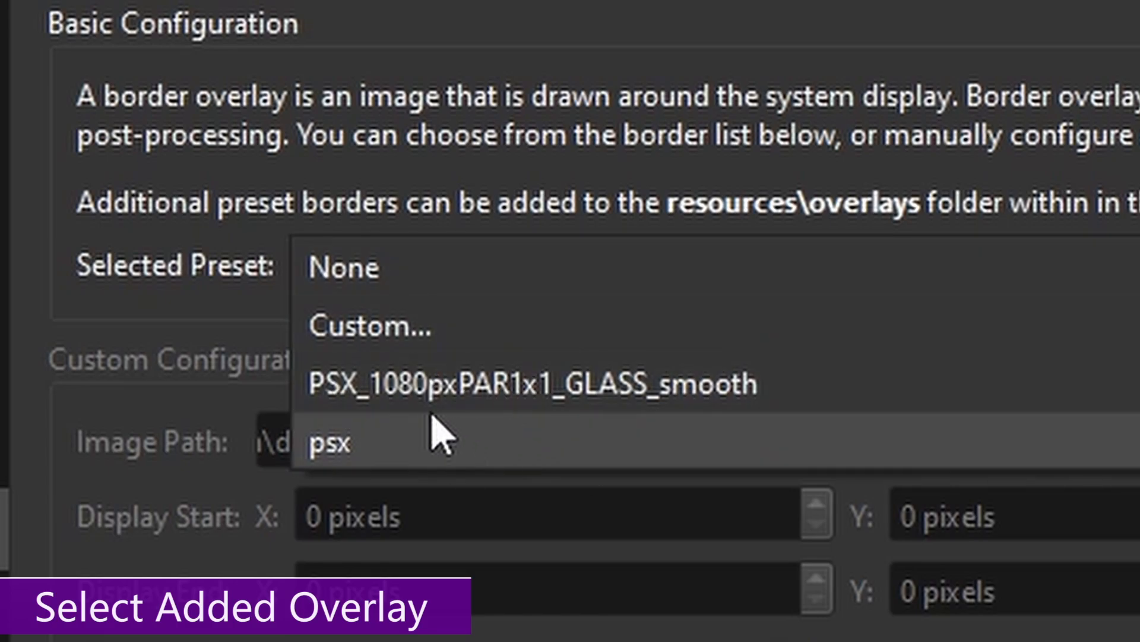
click(445, 405)
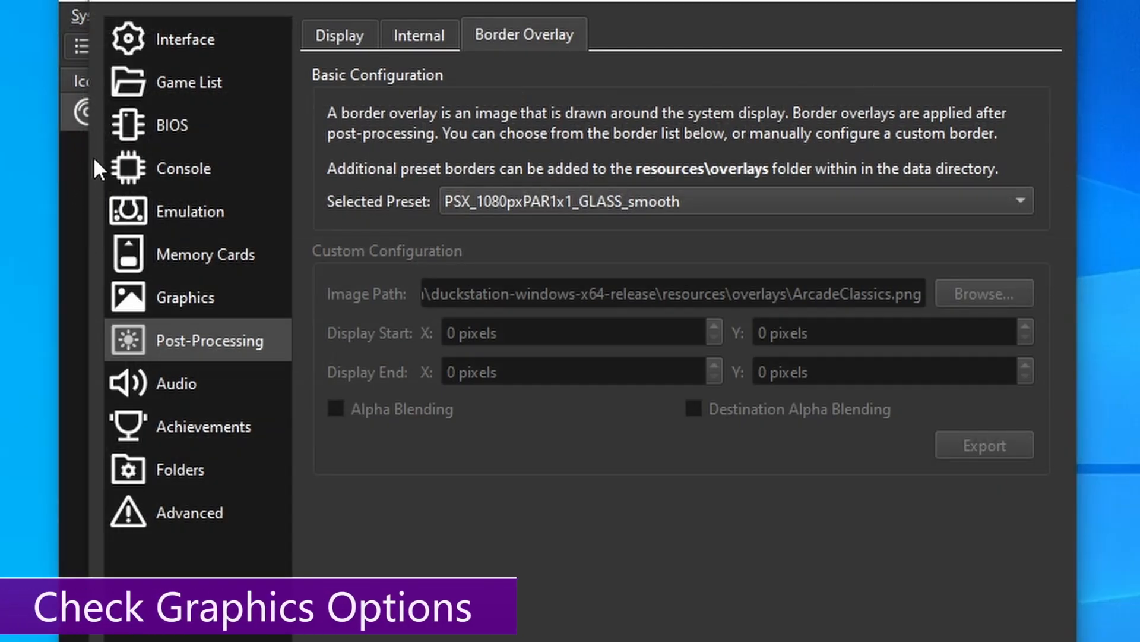
- Set the Graphics aspect ratio to PAR 1:1, then revisit the Post-Processing and Graphics pages
click(192, 295)
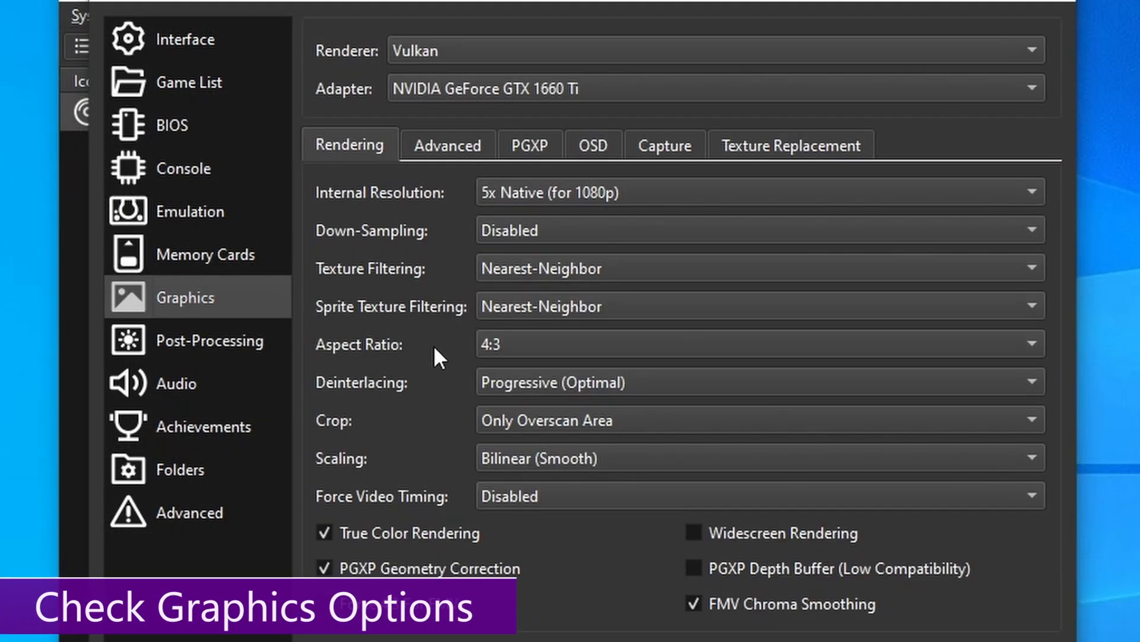
click(505, 345)
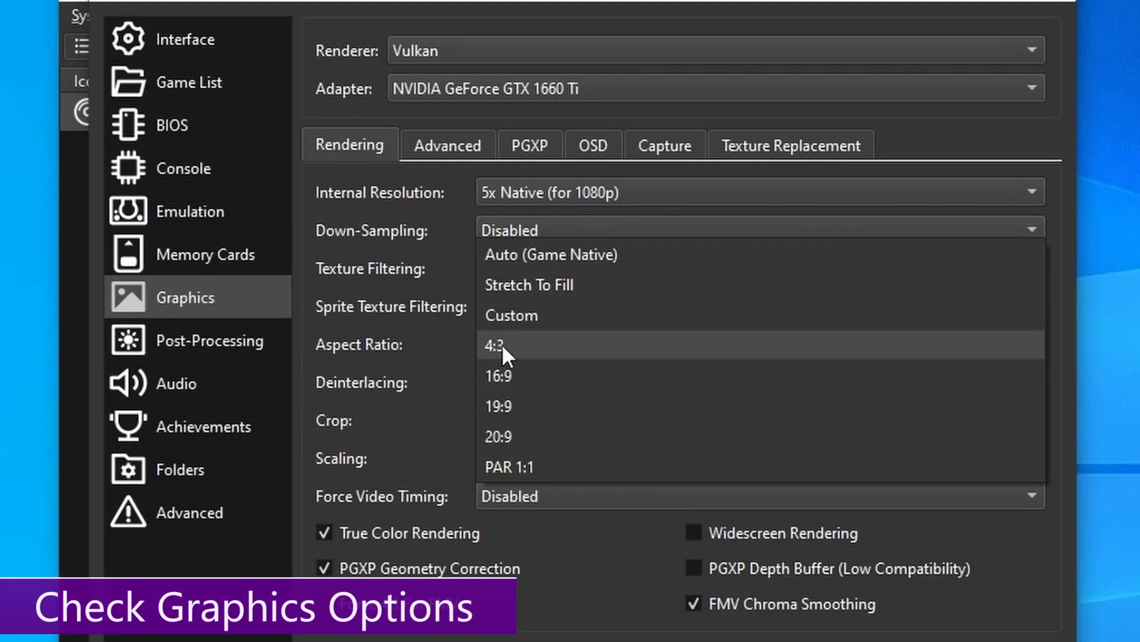
click(530, 465)
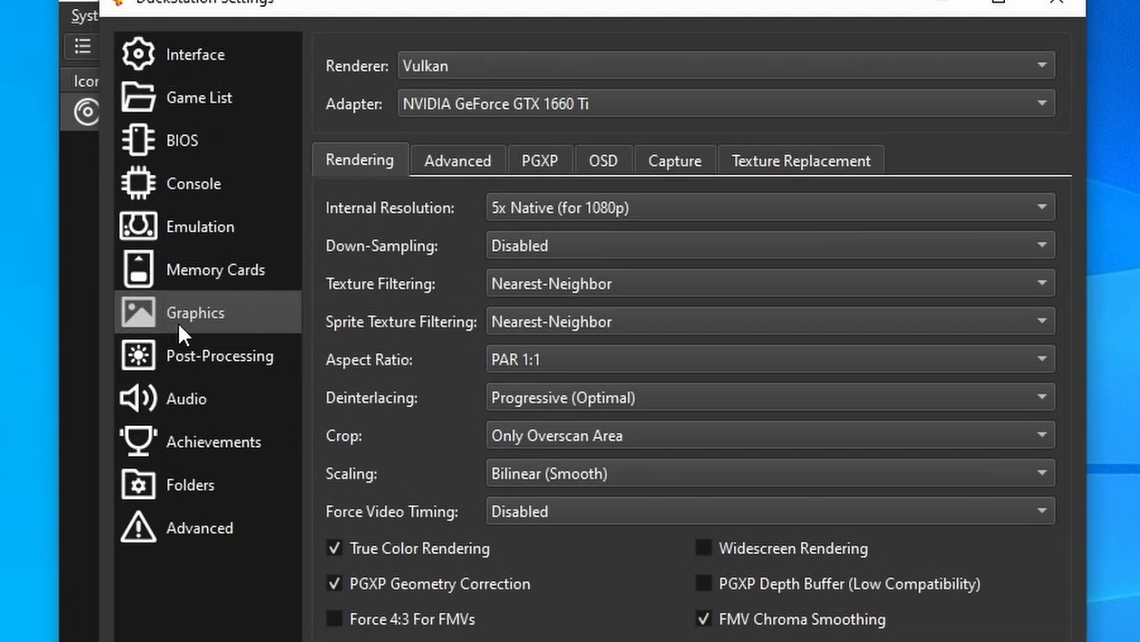
click(187, 352)
click(225, 313)
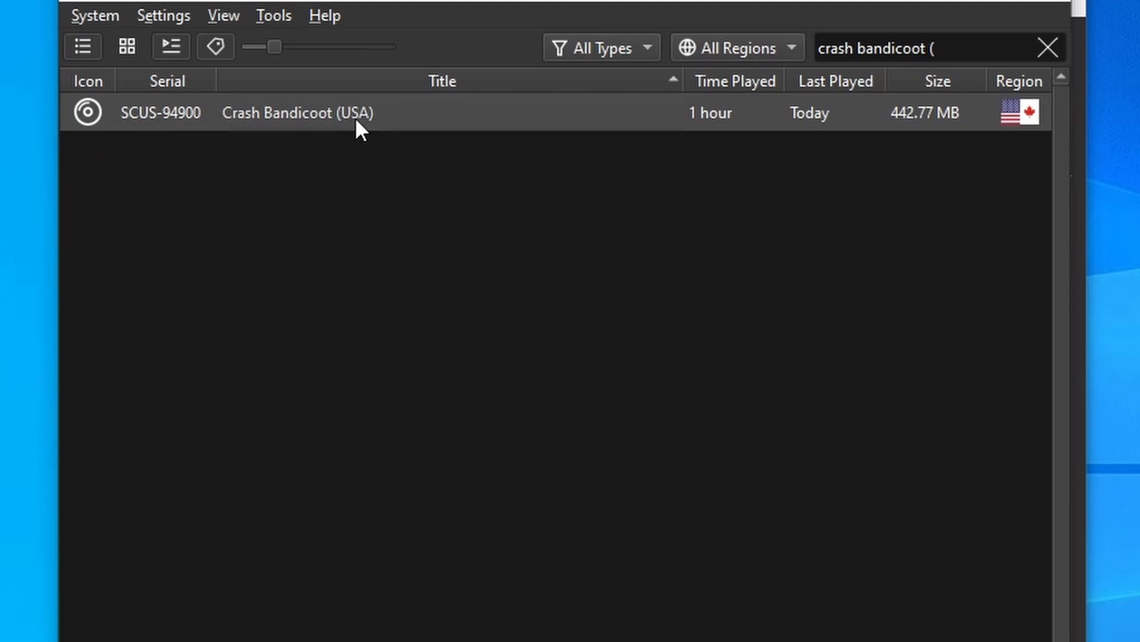
- Boot Crash Bandicoot (USA) from the game list to see the GLASS bezel
double_click(355, 116)
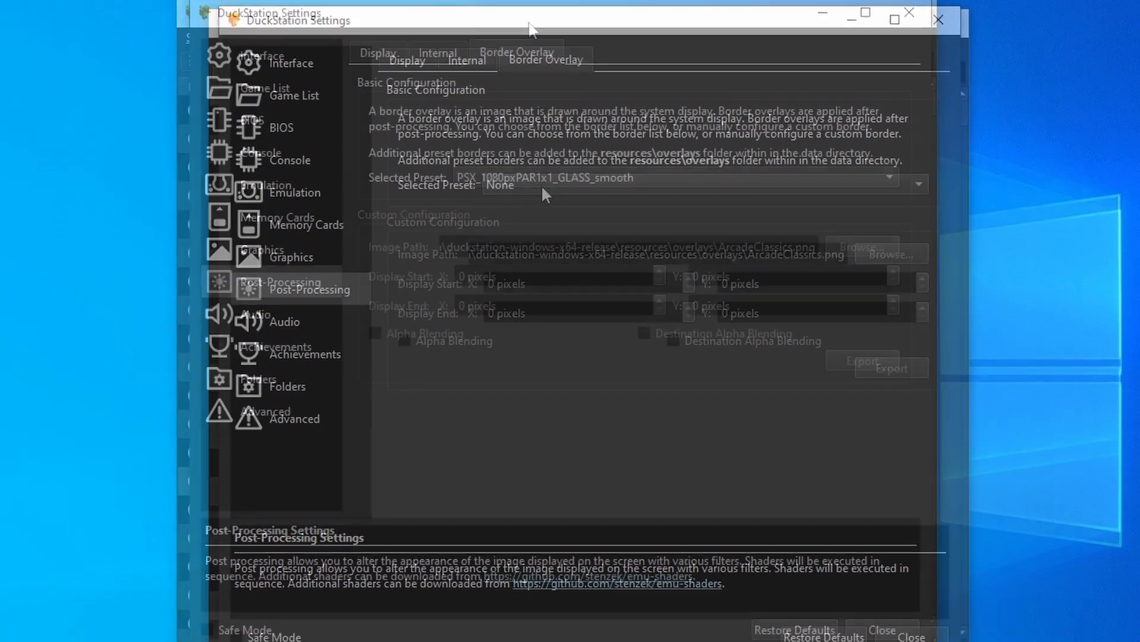
- Pick Custom... from the Border Overlay Selected Preset list
click(564, 188)
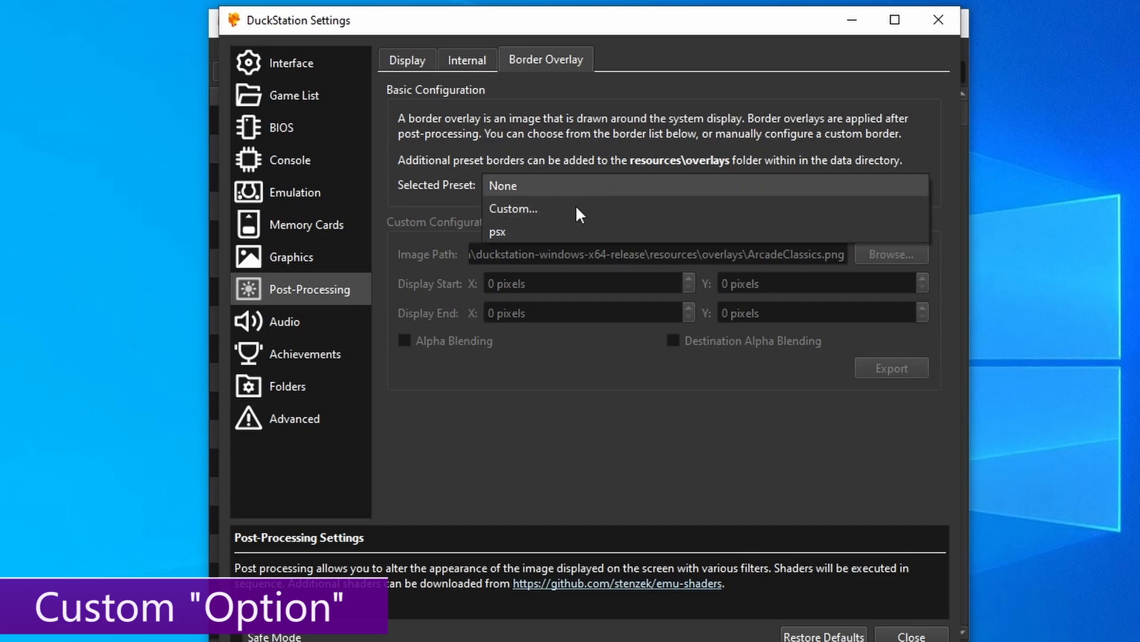
click(514, 202)
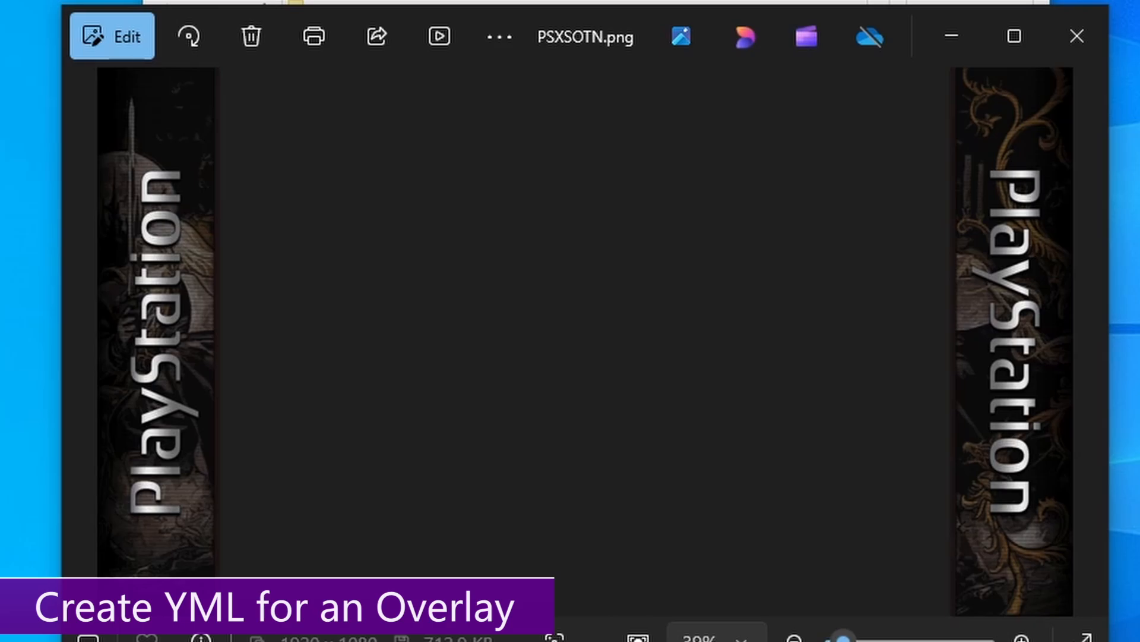
- Make a copy of psx.yml in the overlays folder
click(417, 640)
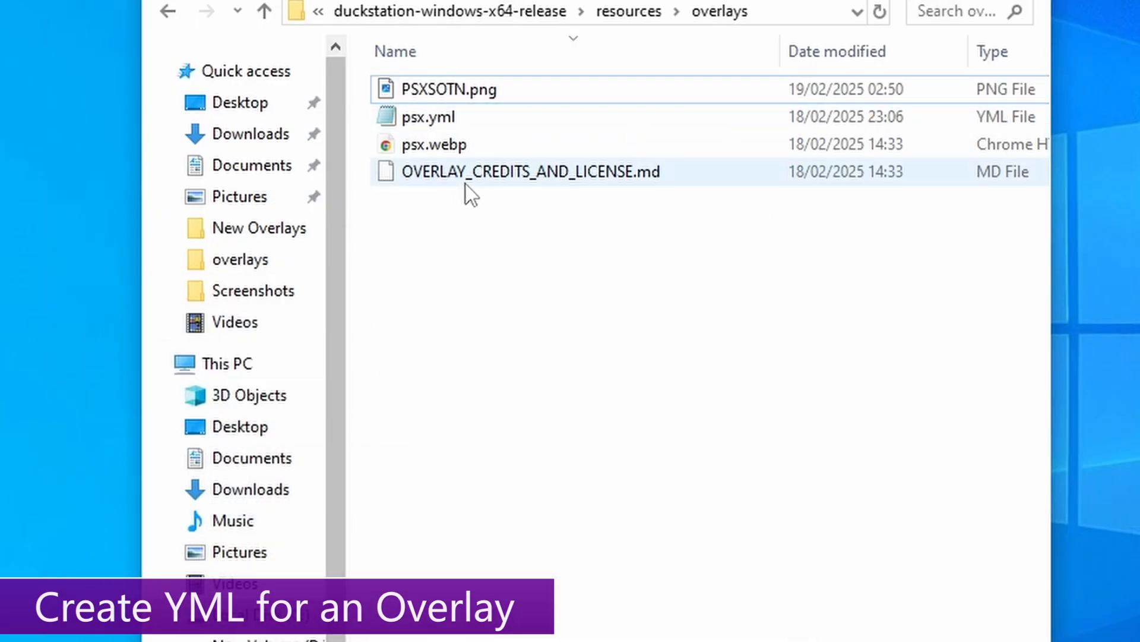
right_click(456, 122)
click(536, 457)
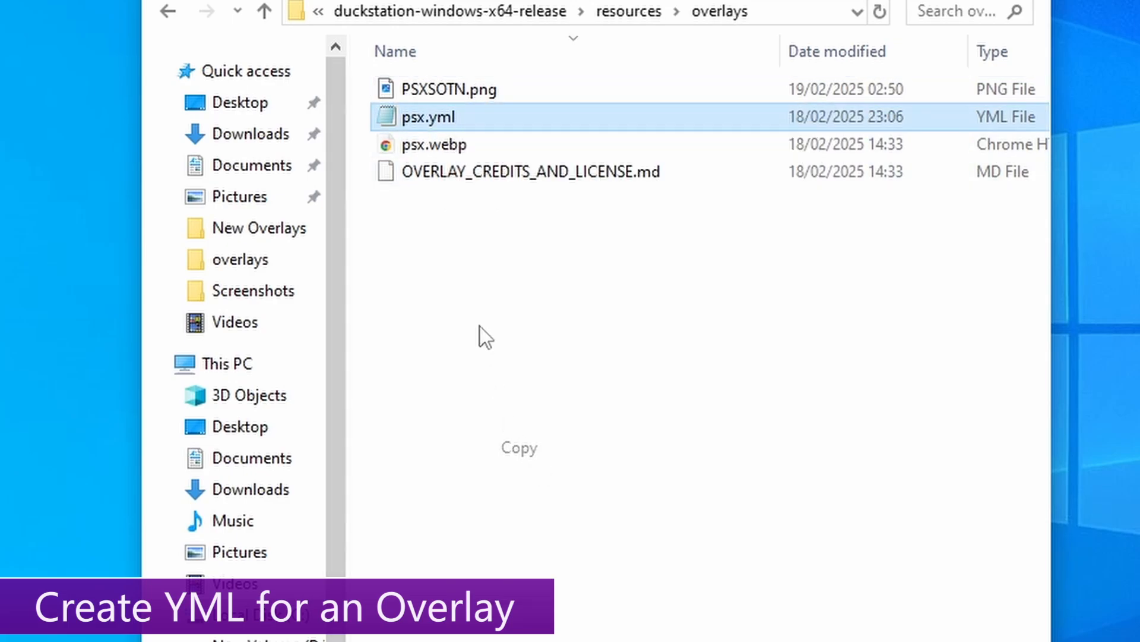
right_click(480, 329)
click(504, 490)
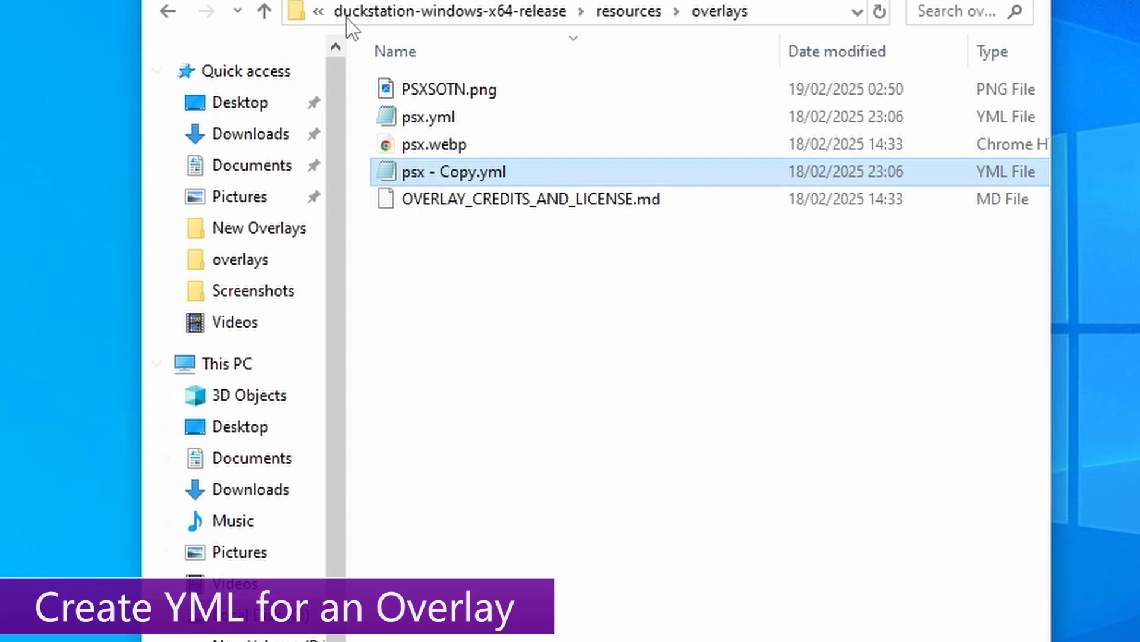
- Rename psx - Copy.yml to PSXSOTN.yml, reusing PSXSOTN.png's name
click(439, 98)
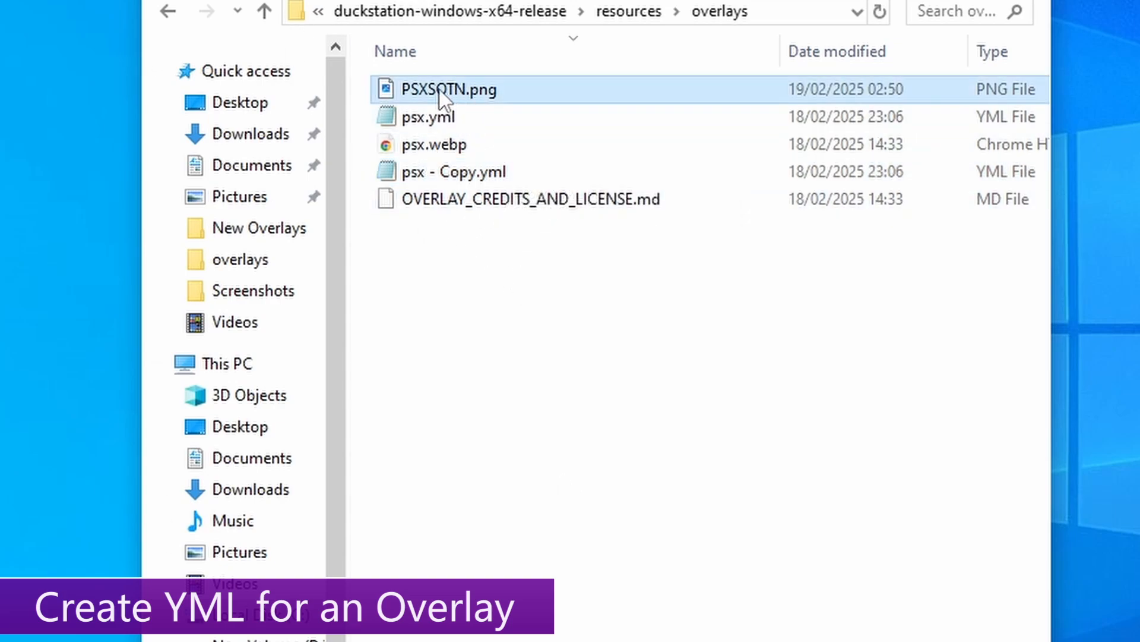
click(442, 90)
click(483, 173)
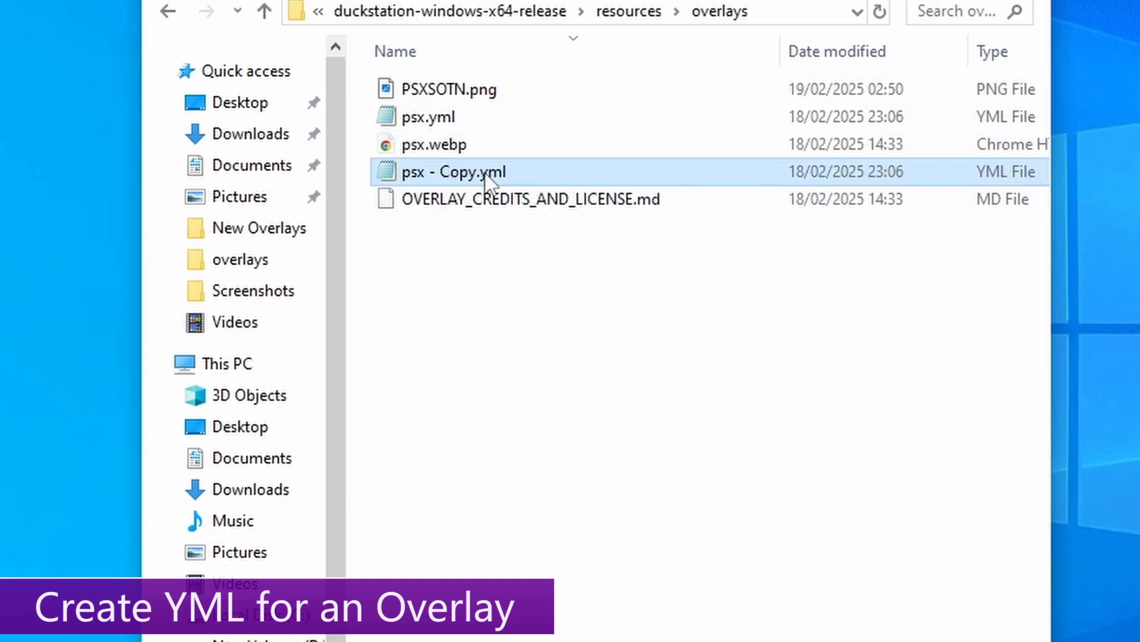
click(478, 179)
key(ctrl+v)
click(491, 219)
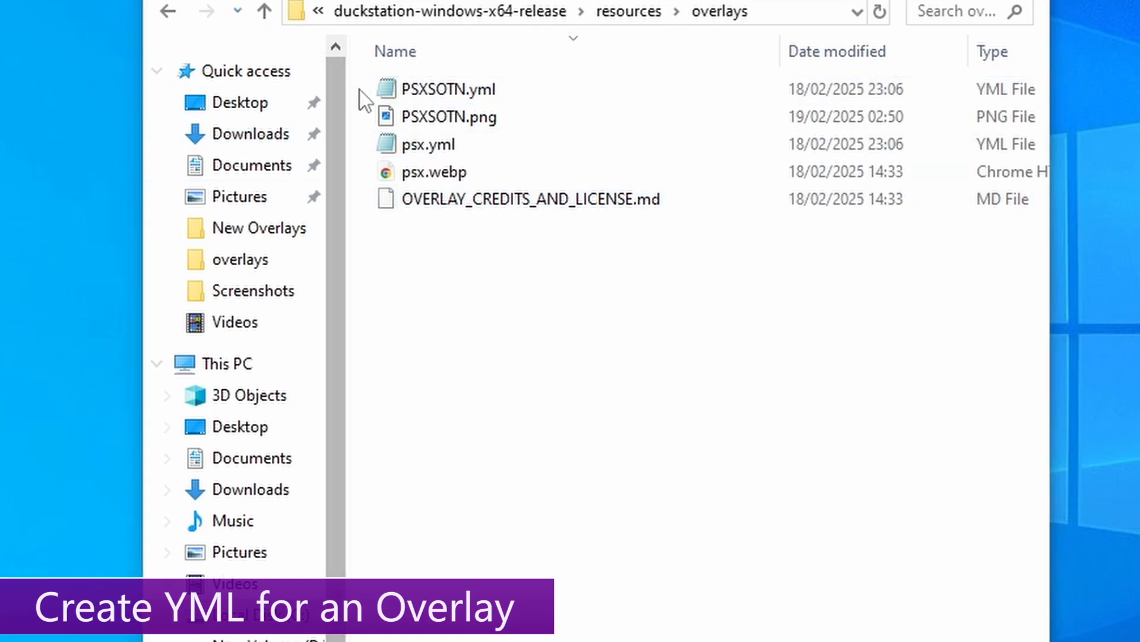
click(425, 95)
- Open PSXSOTN.yml in Notepad from its right-click menu
right_click(452, 90)
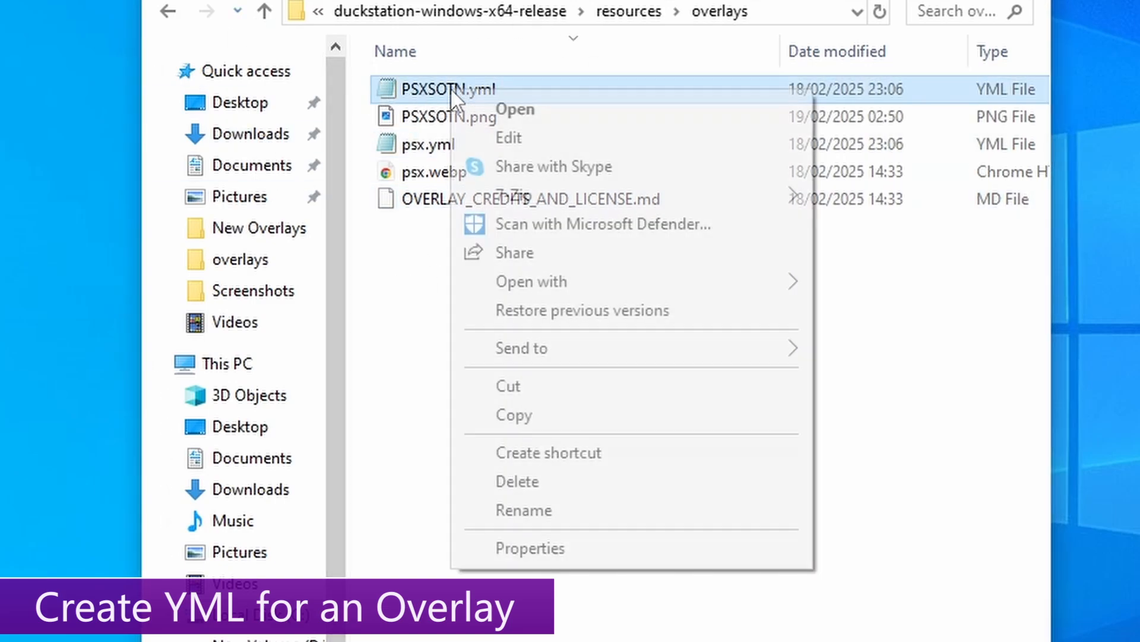
mouse_move(643, 279)
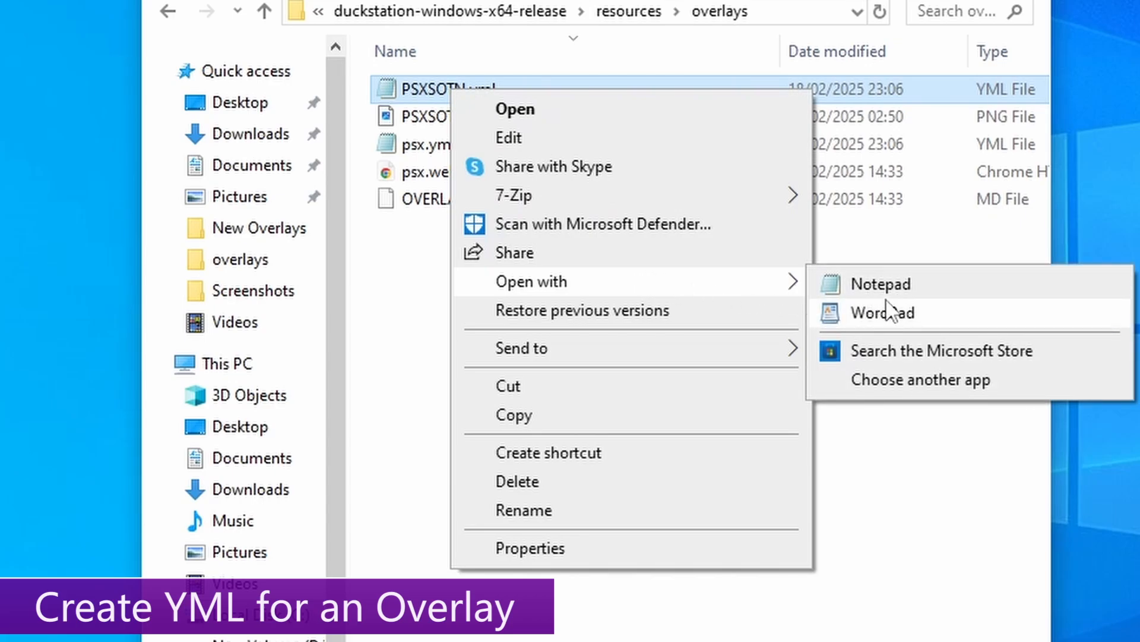
click(880, 284)
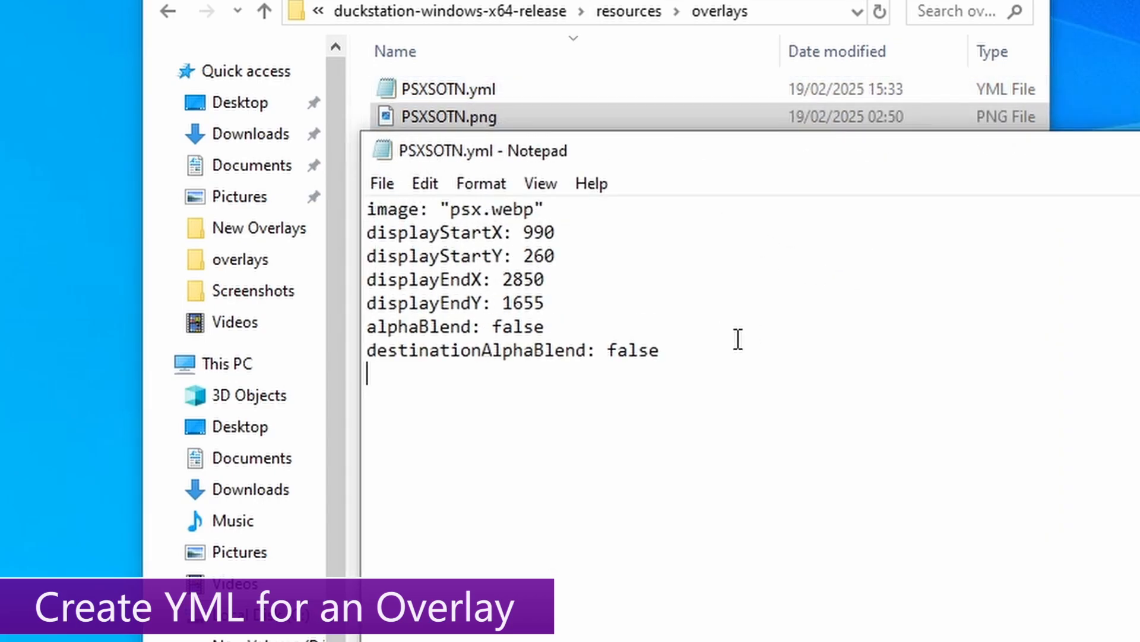
- Make the image line read PSXSOTN.png, then highlight the four display coordinate lines to review them
drag(670, 350, 487, 257)
drag(351, 365, 130, 274)
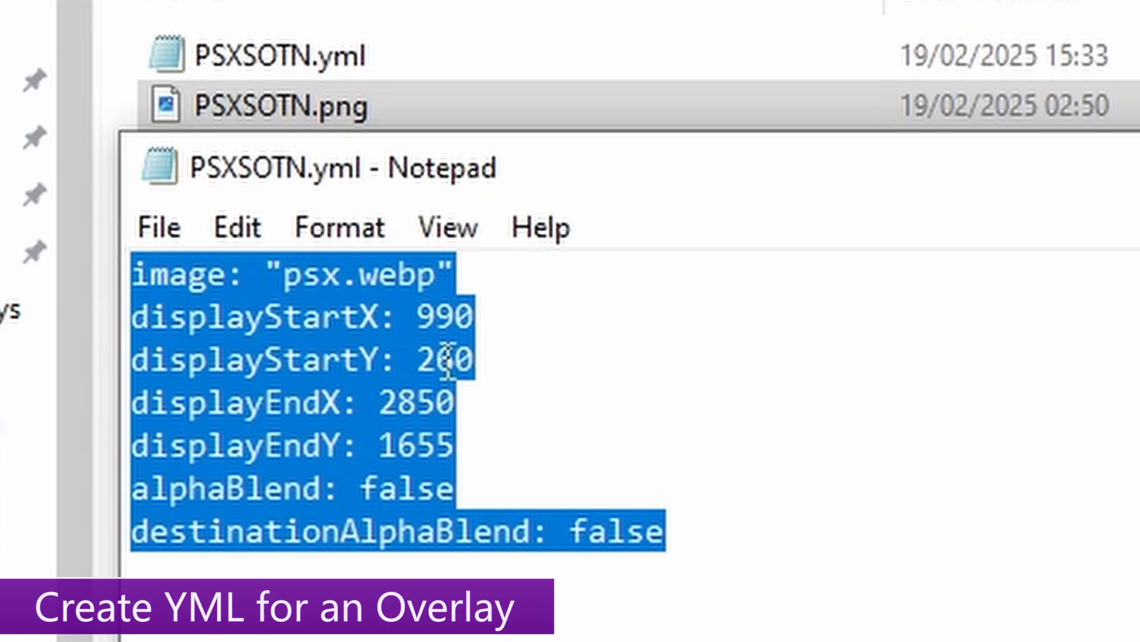
click(272, 274)
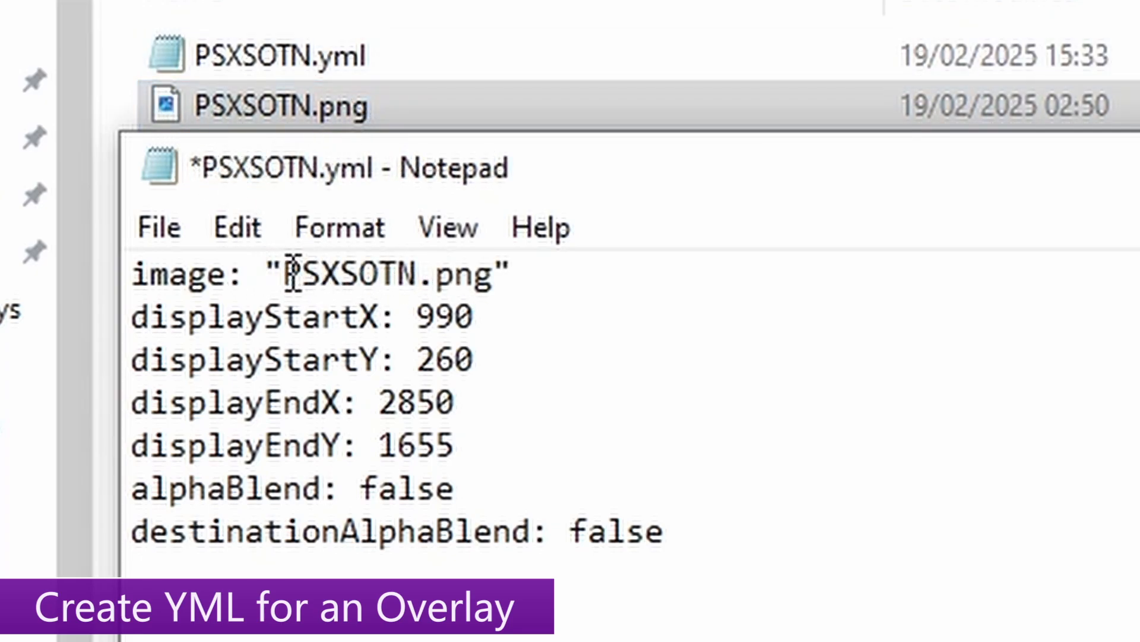
drag(293, 273, 499, 283)
click(418, 274)
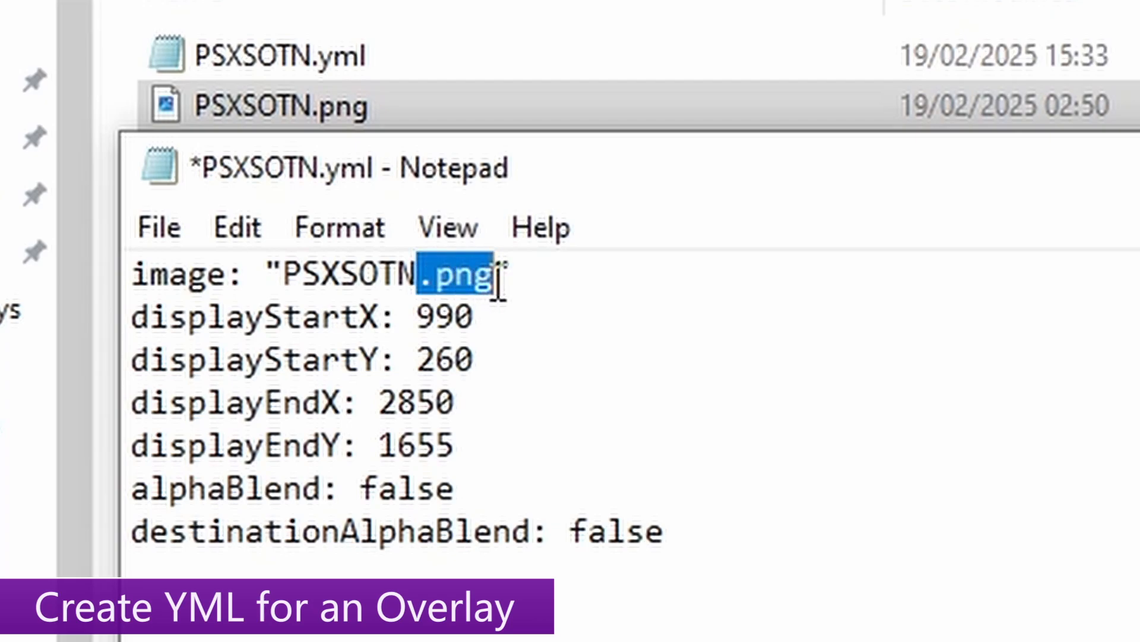
click(487, 276)
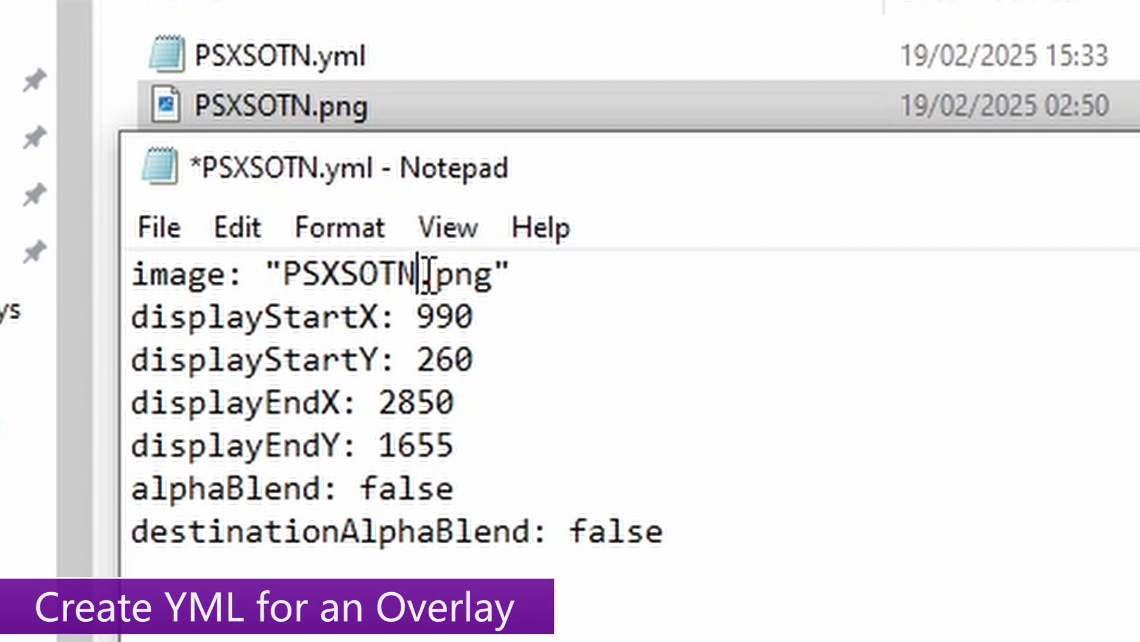
drag(418, 274, 493, 284)
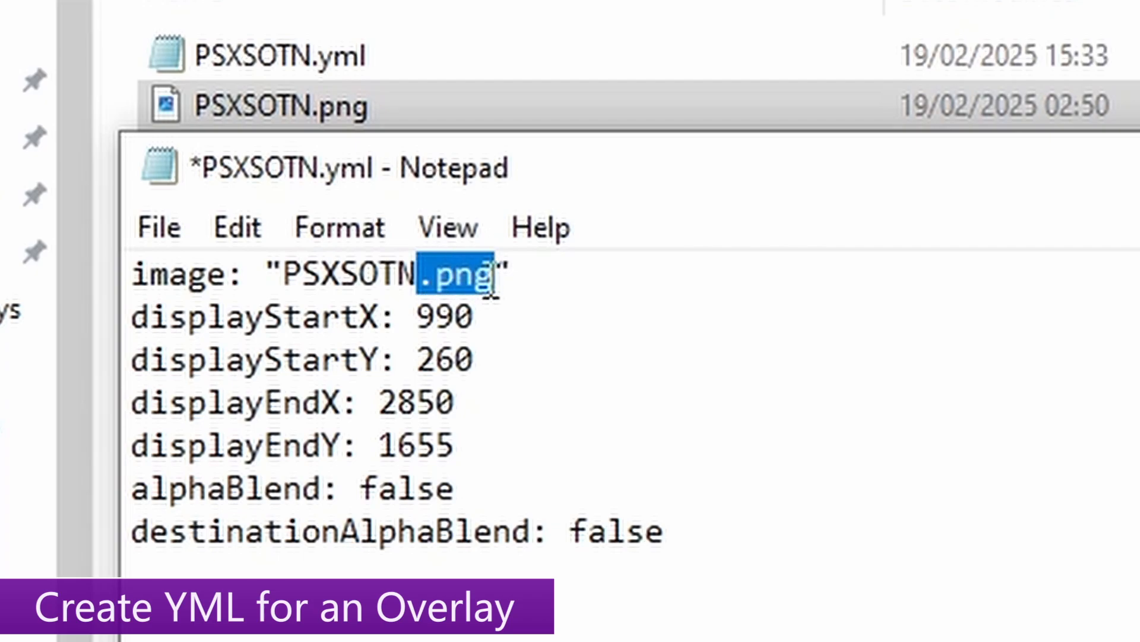
drag(495, 447, 126, 321)
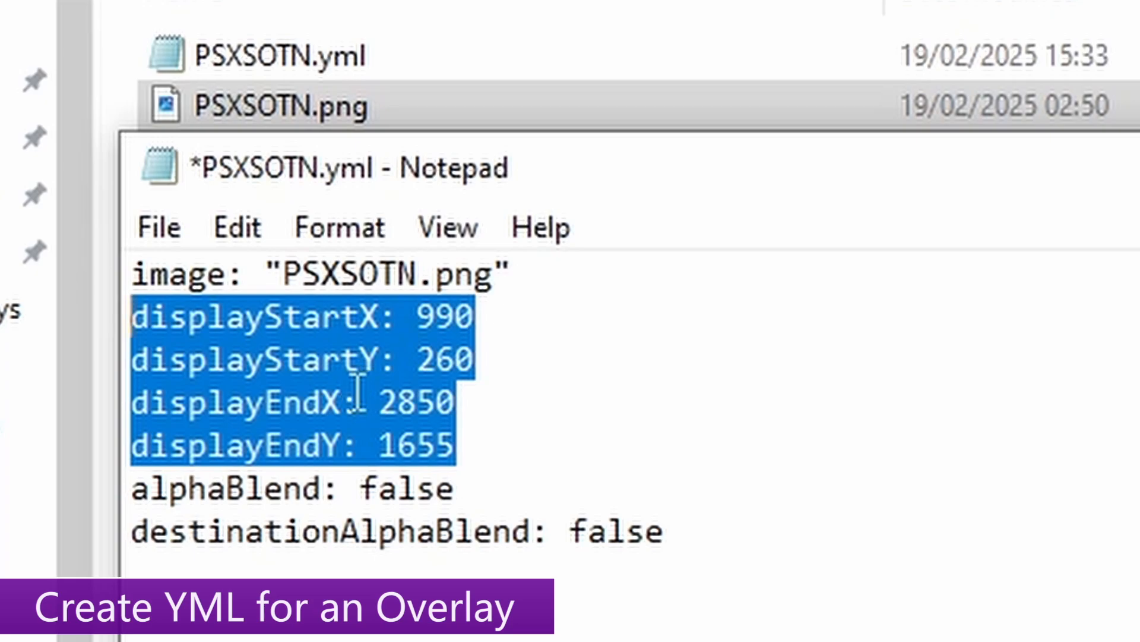
- Overwrite the display coordinates with 0, 0, 1920 and 1080
click(476, 428)
drag(502, 456, 145, 311)
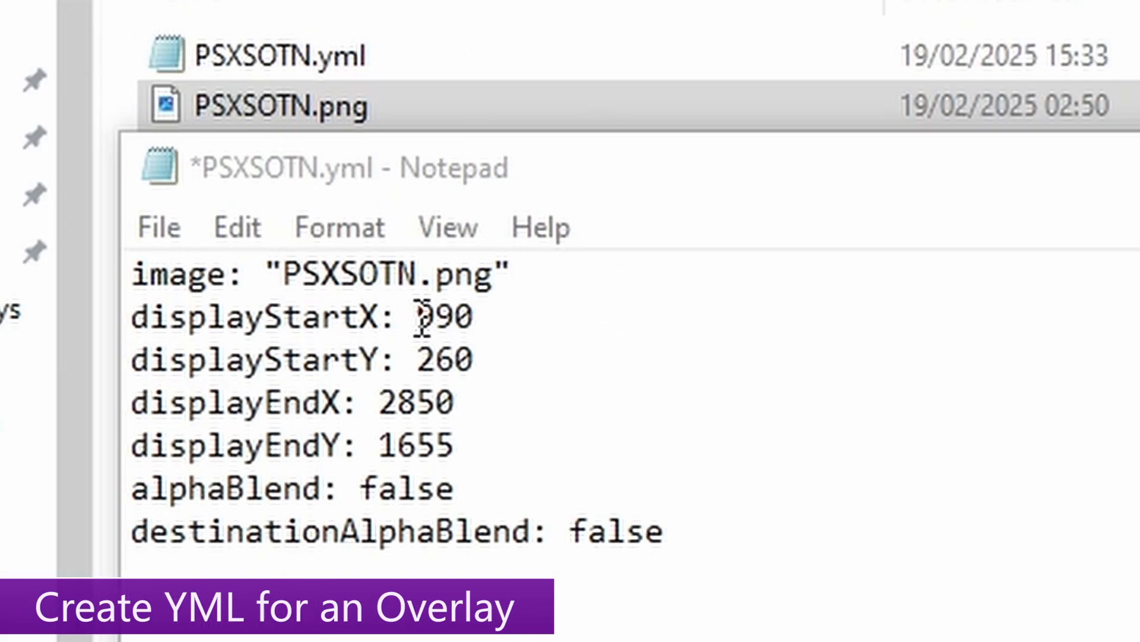
drag(418, 318, 418, 360)
text(00)
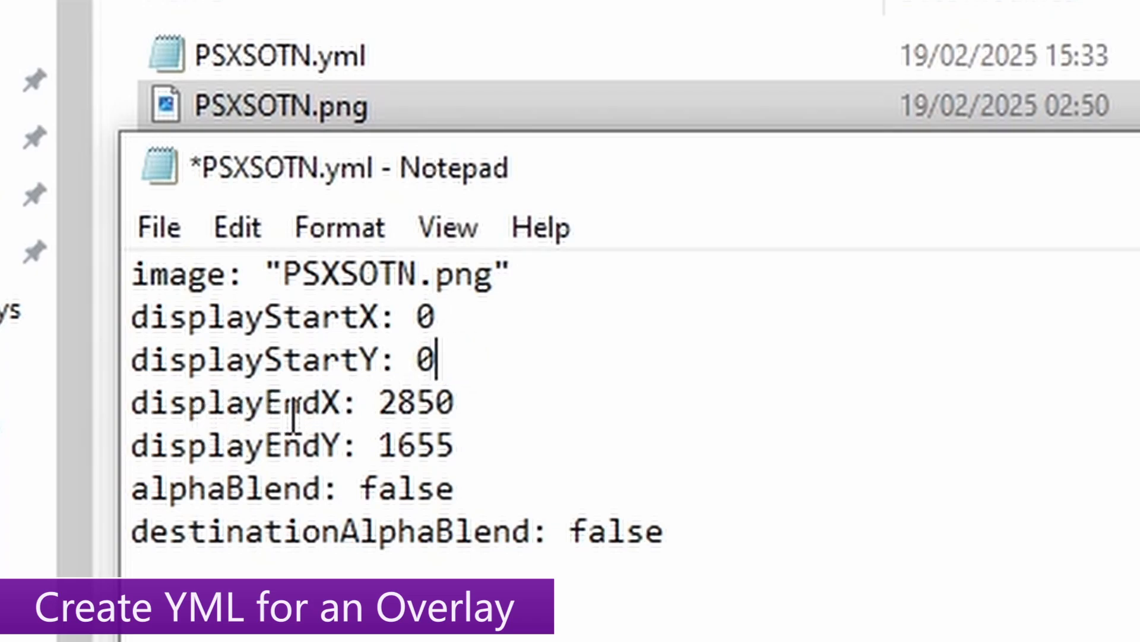
drag(468, 404, 387, 405)
text(19)
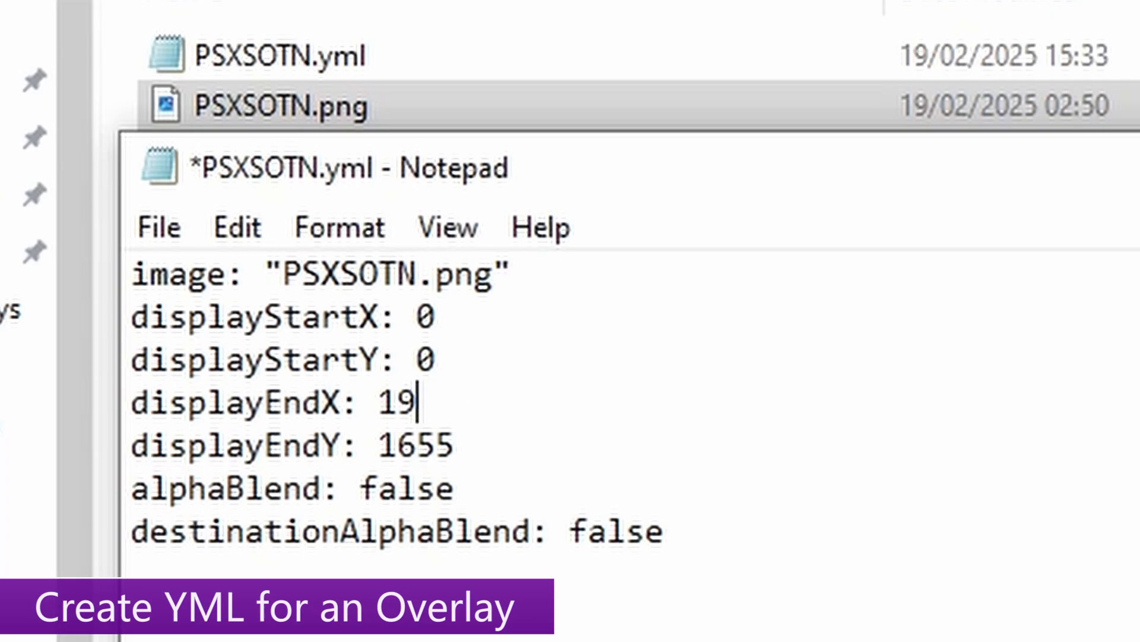
text(20)
drag(473, 440, 390, 431)
text(1080)
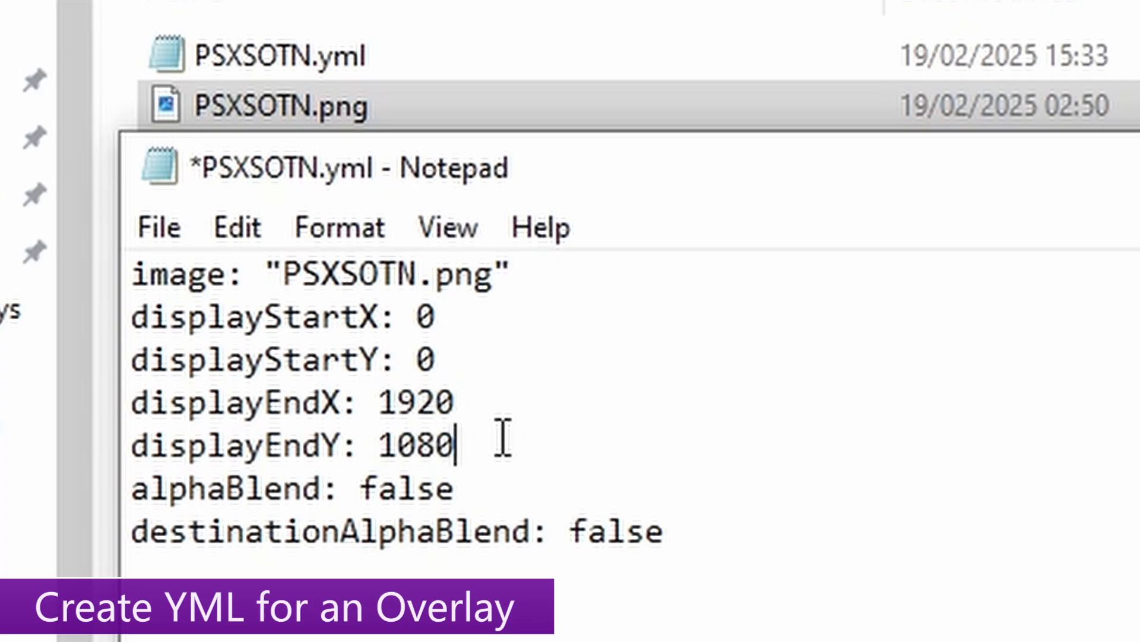
drag(502, 442, 142, 333)
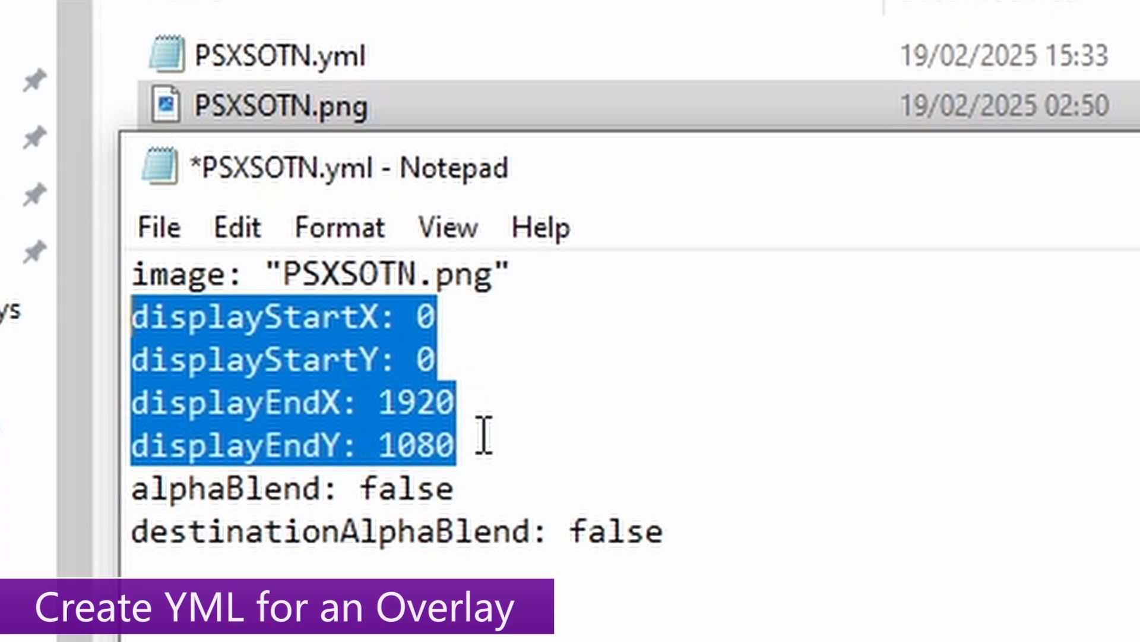
click(499, 466)
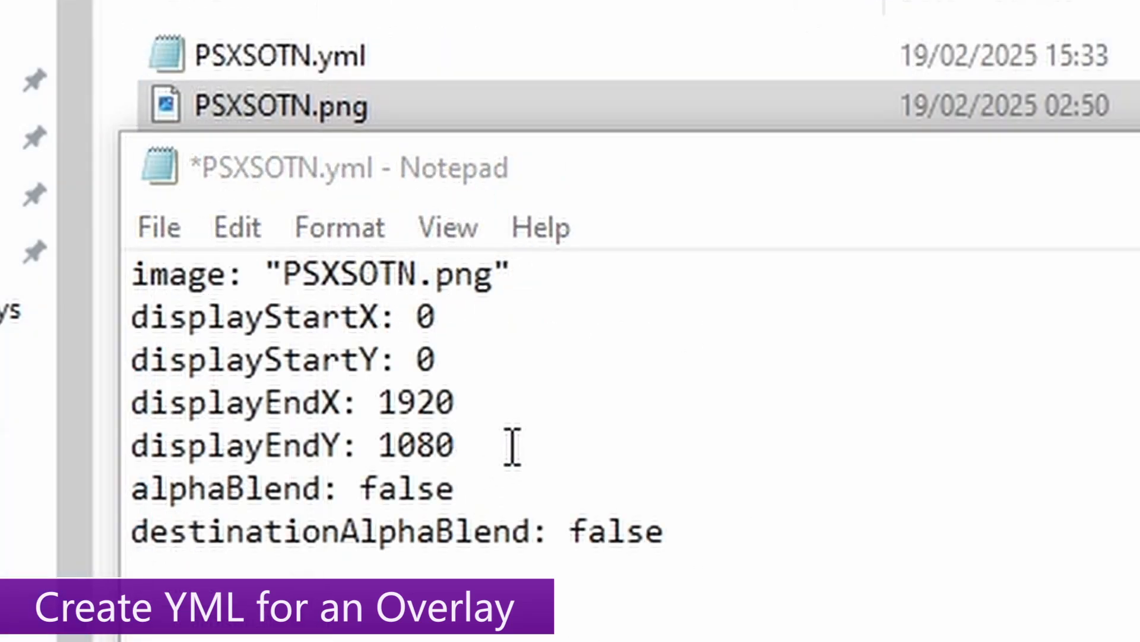
drag(494, 449, 419, 323)
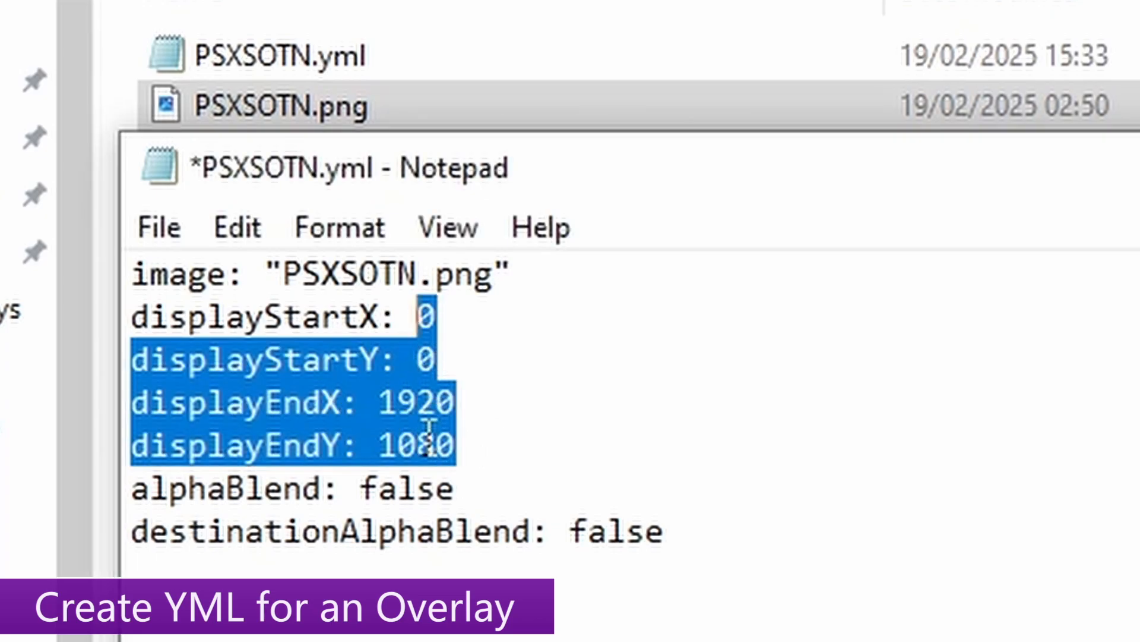
- Change destinationAlphaBlend from false to true
drag(727, 538, 97, 560)
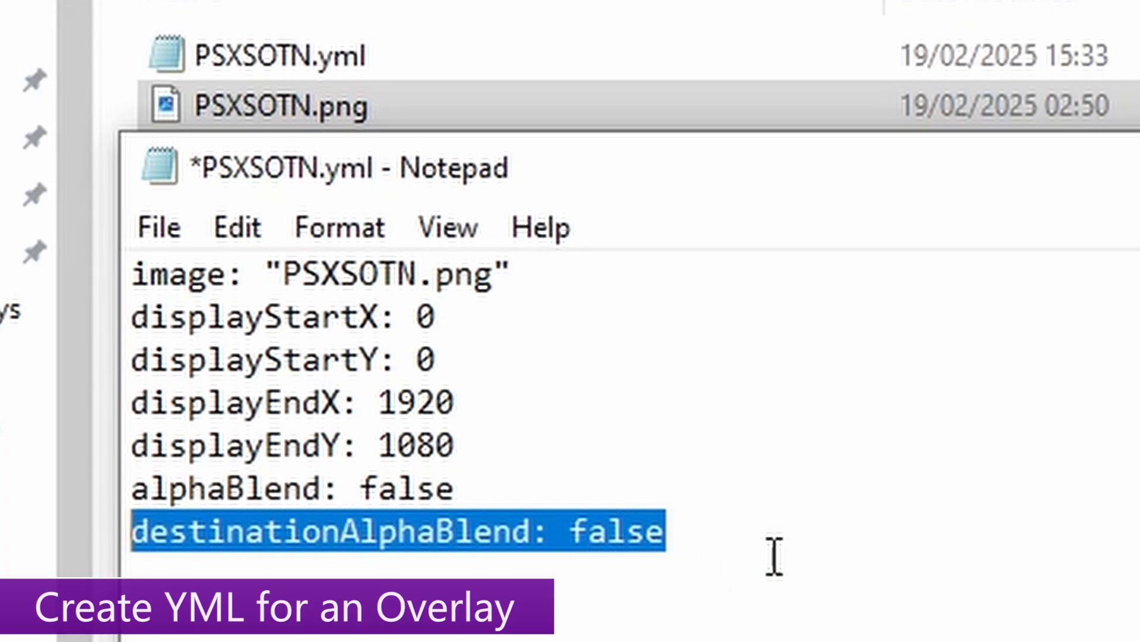
click(741, 544)
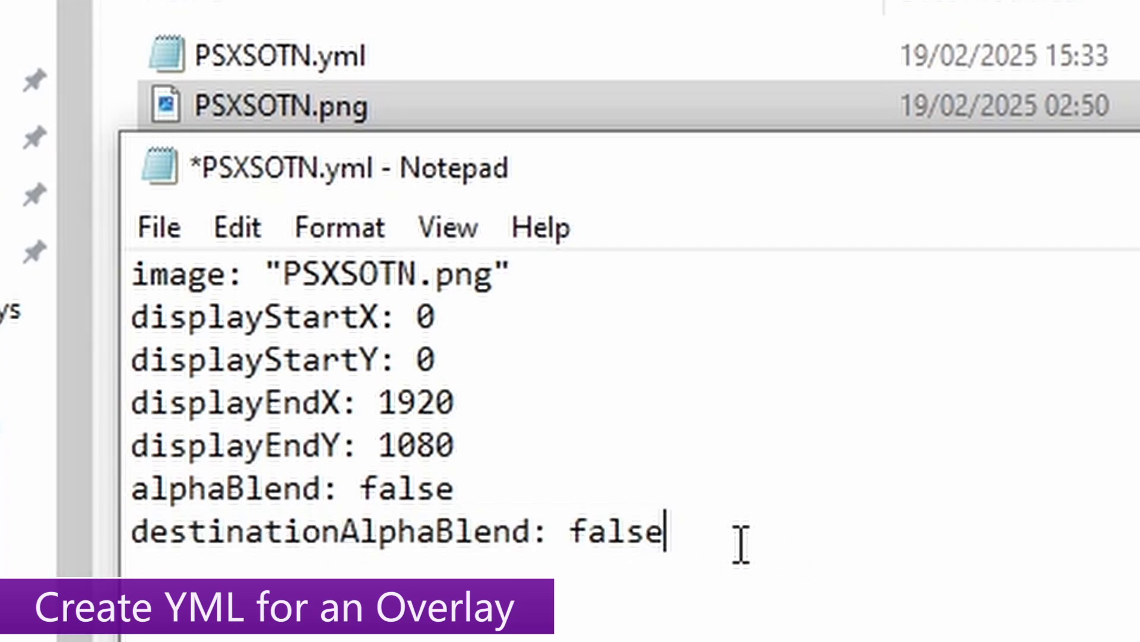
drag(656, 537, 580, 539)
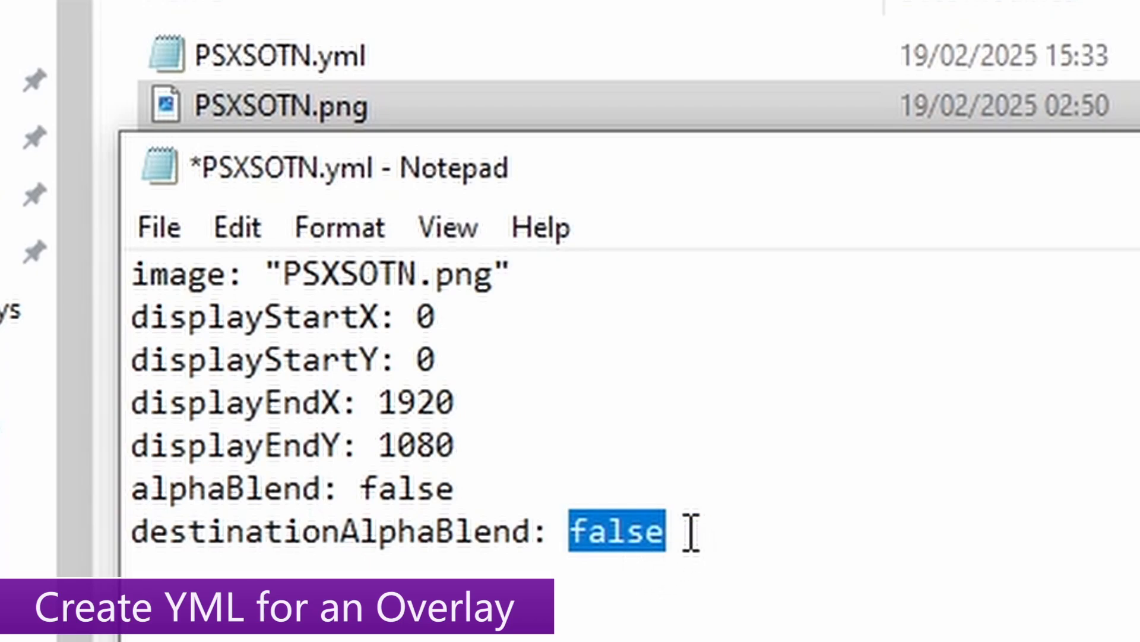
text(true)
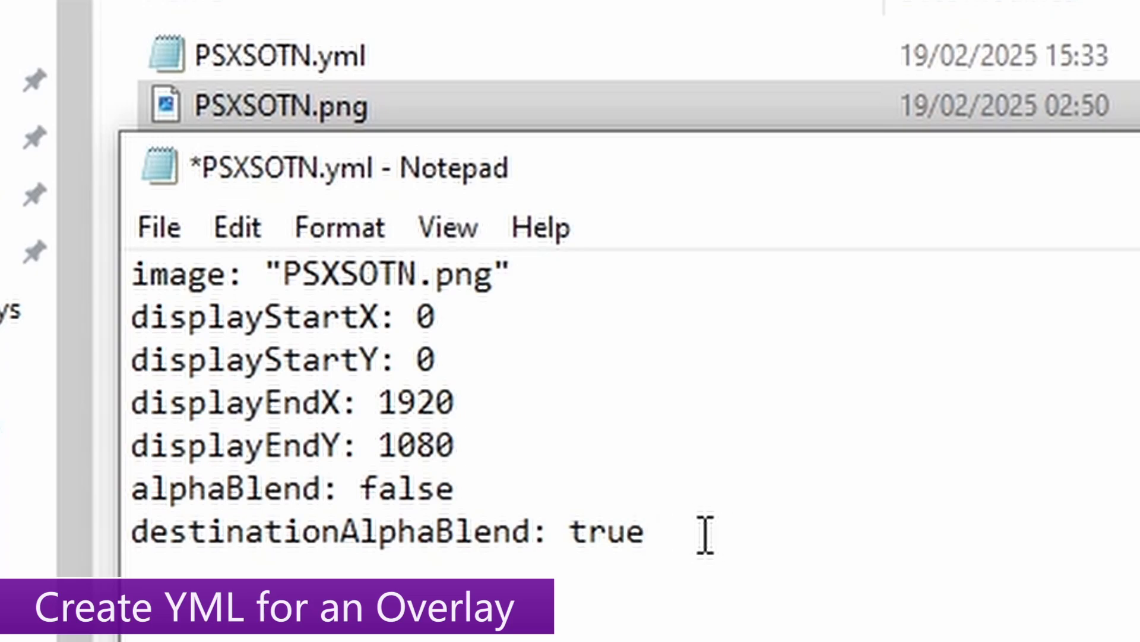
- Save PSXSOTN.yml in Notepad, then switch back to DuckStation's Settings menu
key(ctrl+s)
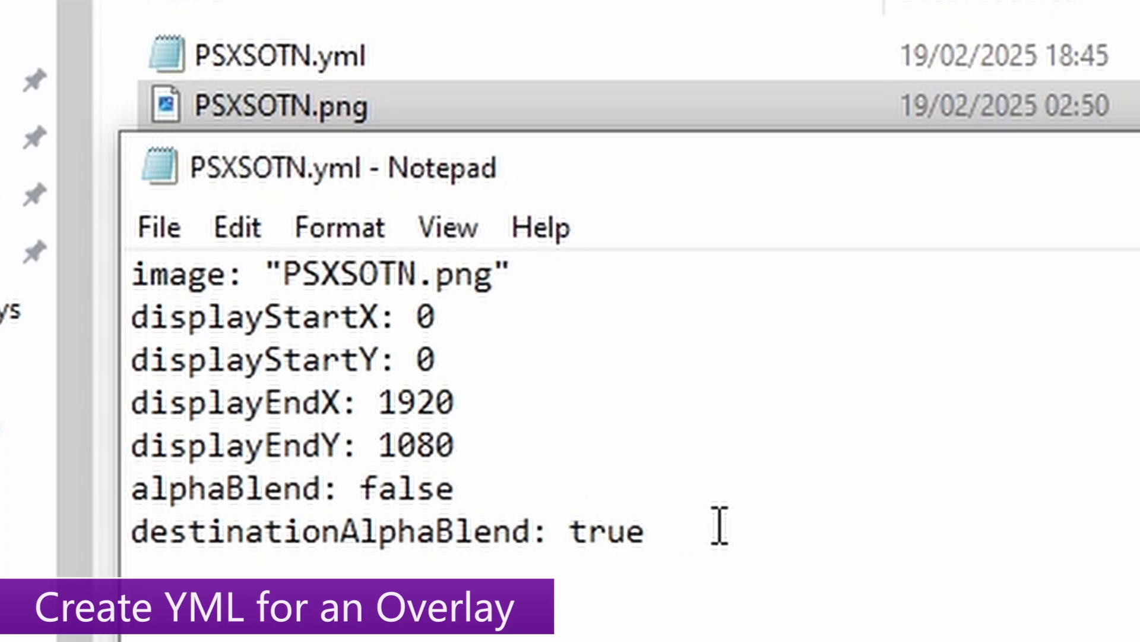
drag(705, 534, 51, 278)
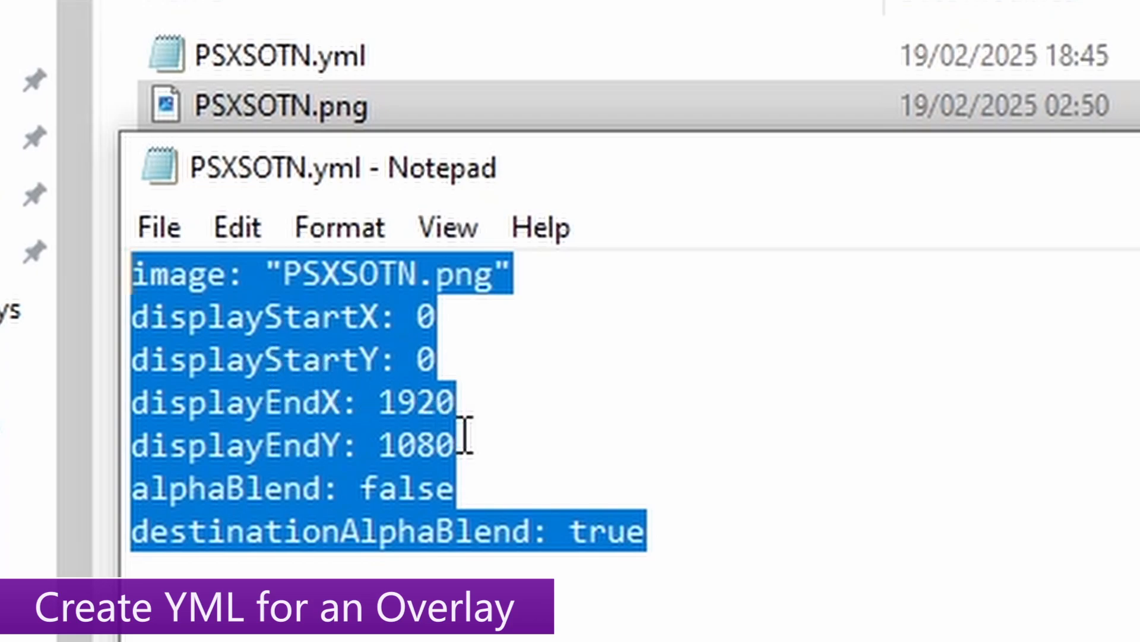
drag(465, 473, 364, 313)
click(159, 228)
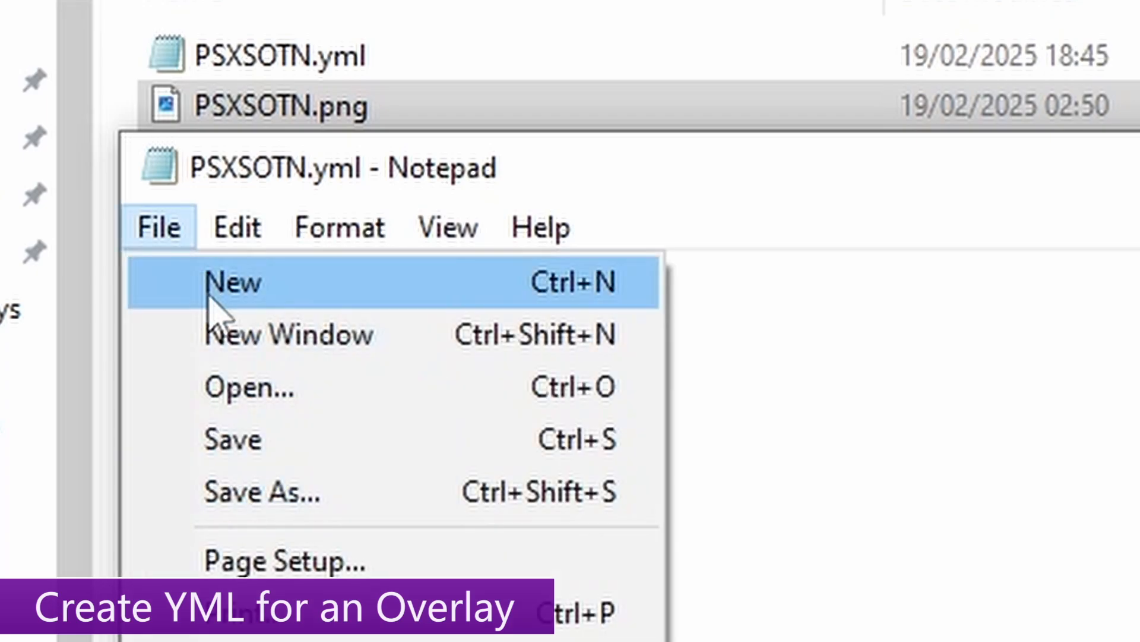
click(309, 437)
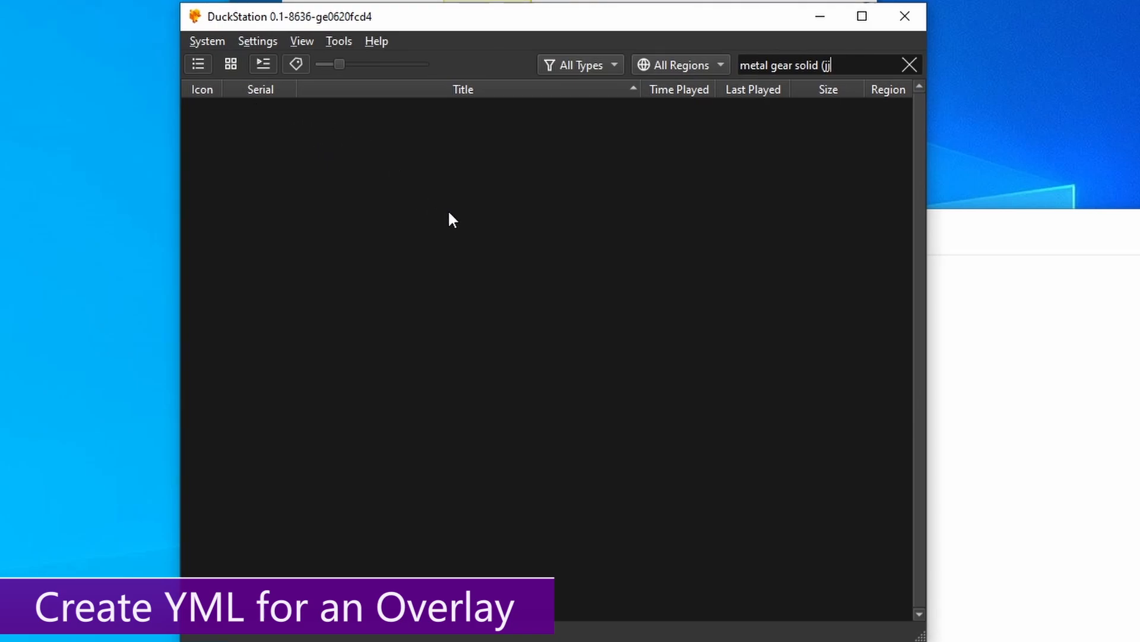
click(259, 41)
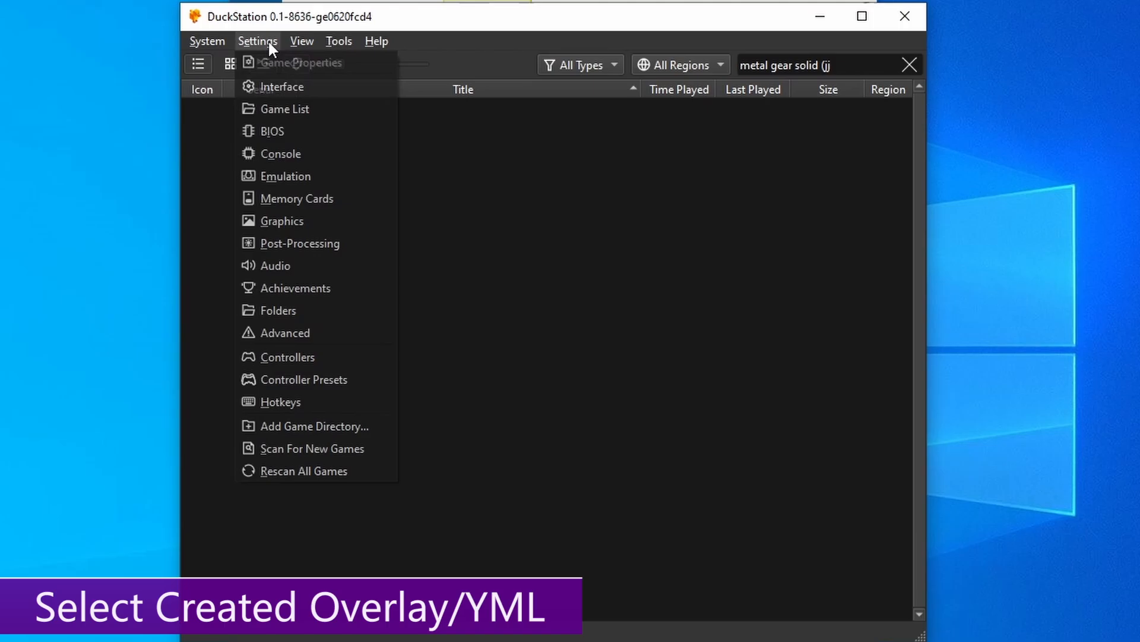
- Choose PSXSOTN as the Border Overlay preset in Post-Processing settings, then return to the game list
click(285, 240)
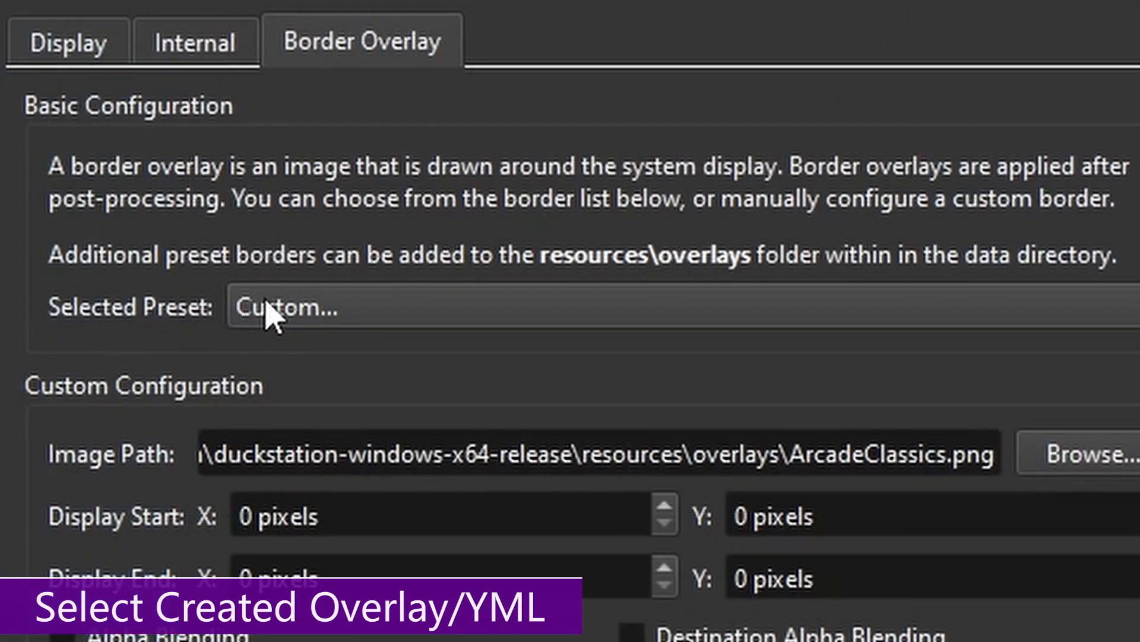
click(475, 155)
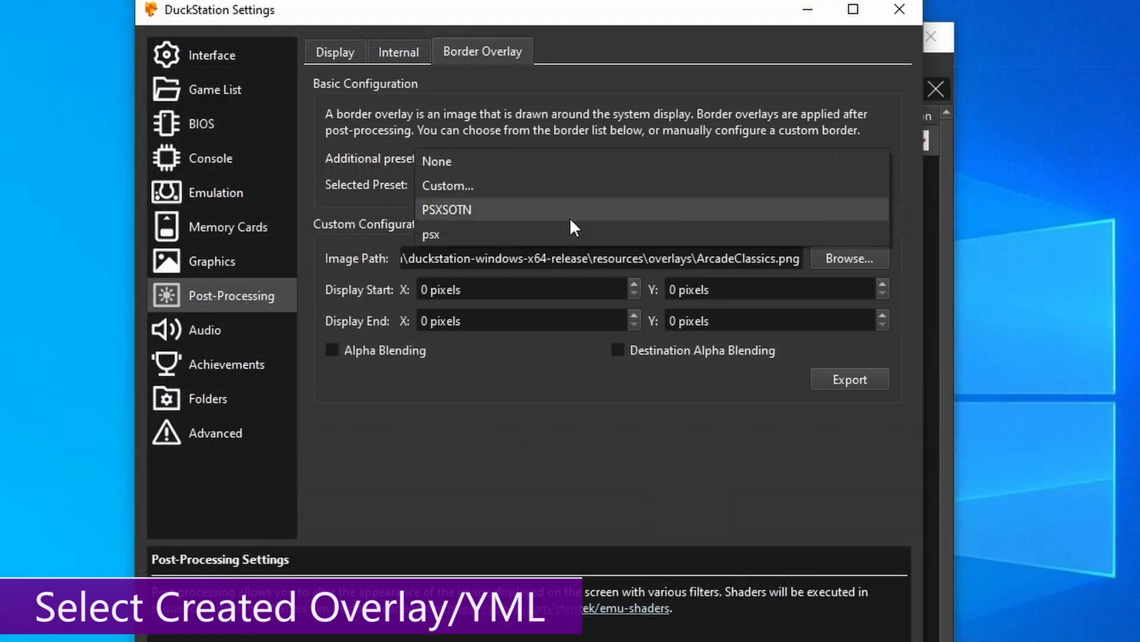
click(328, 355)
click(939, 324)
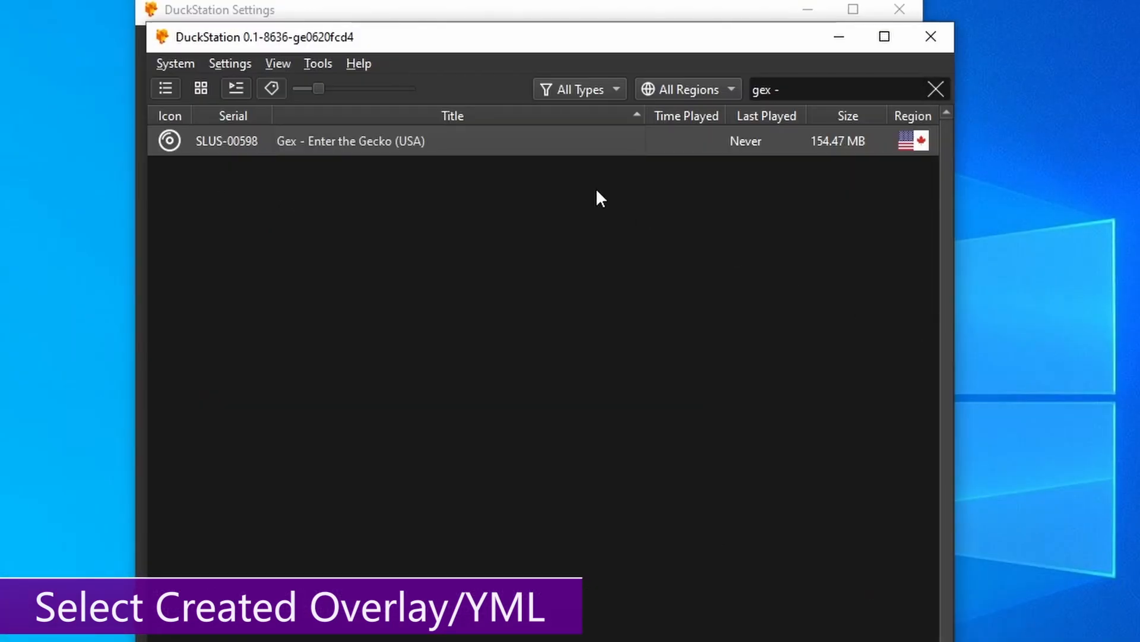
- Launch Gex - Enter the Gecko (USA) and make its window fullscreen to show the border overlay
double_click(530, 142)
double_click(649, 313)
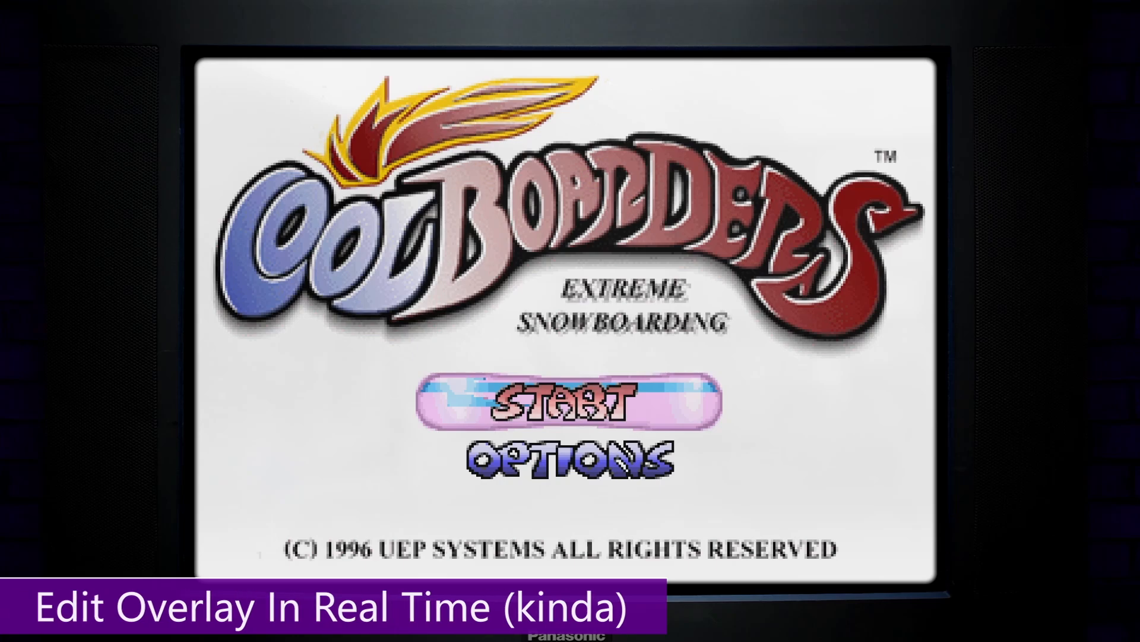
key(Return)
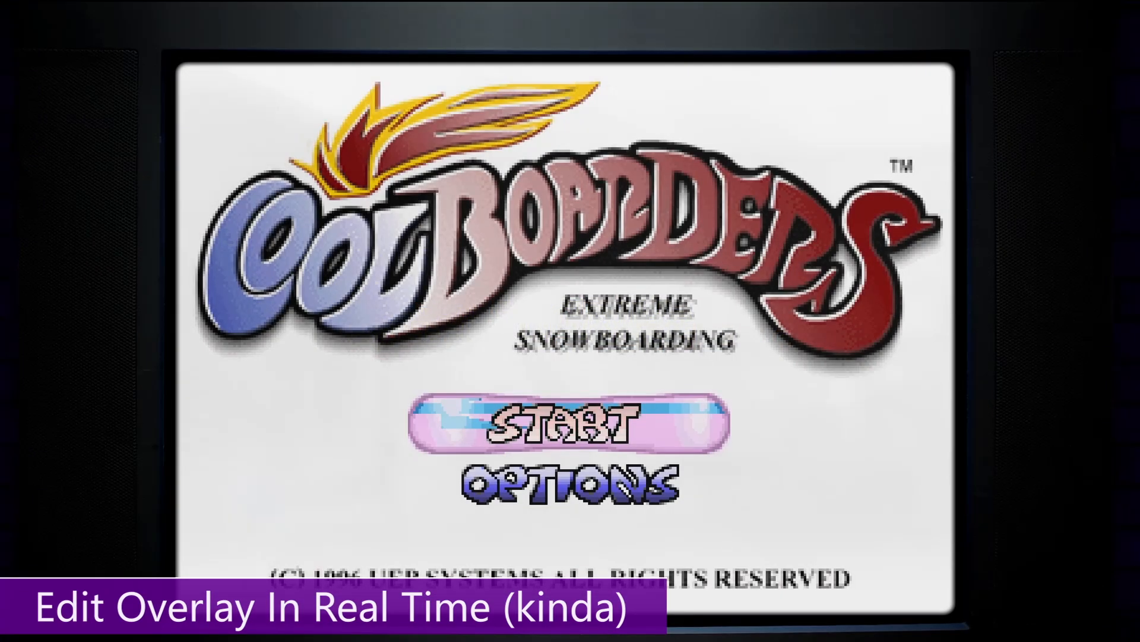
double_click(596, 540)
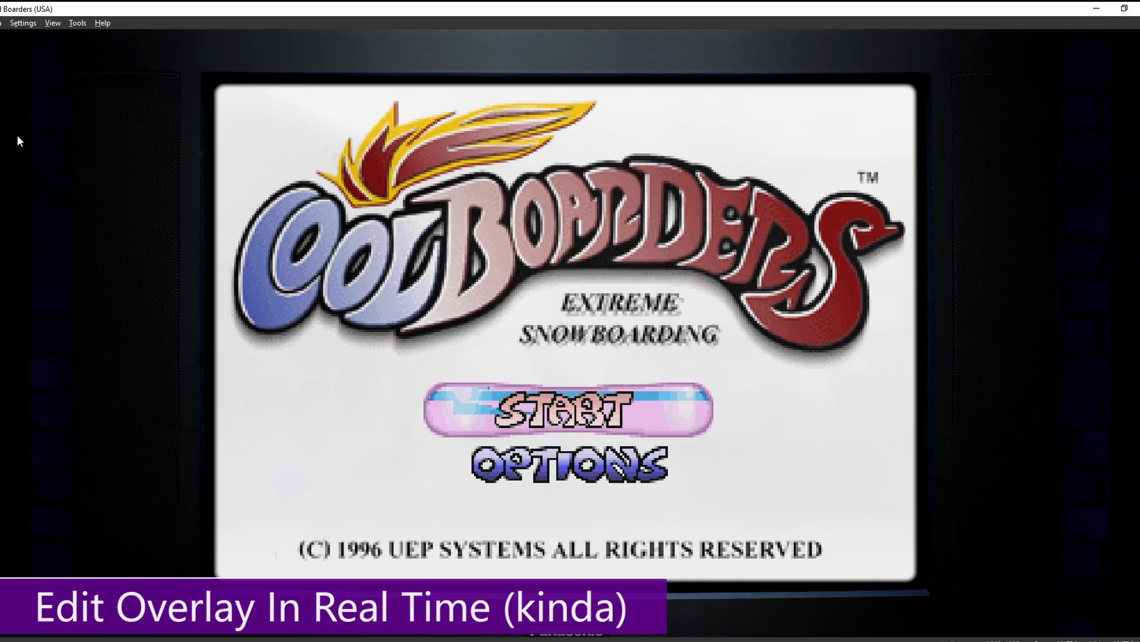
click(24, 23)
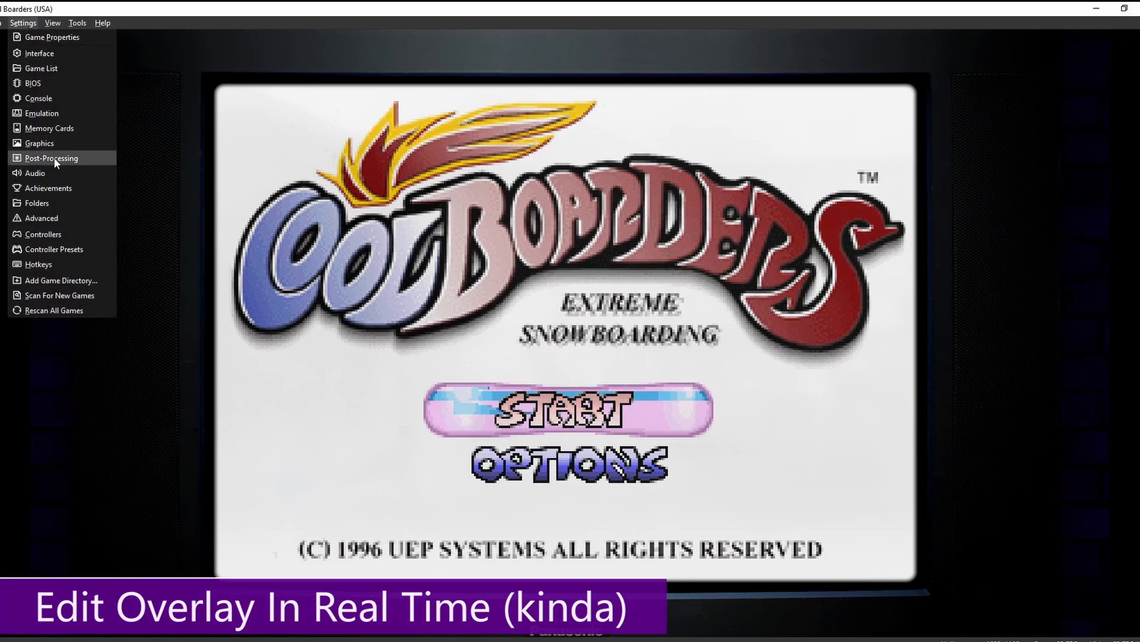
click(53, 157)
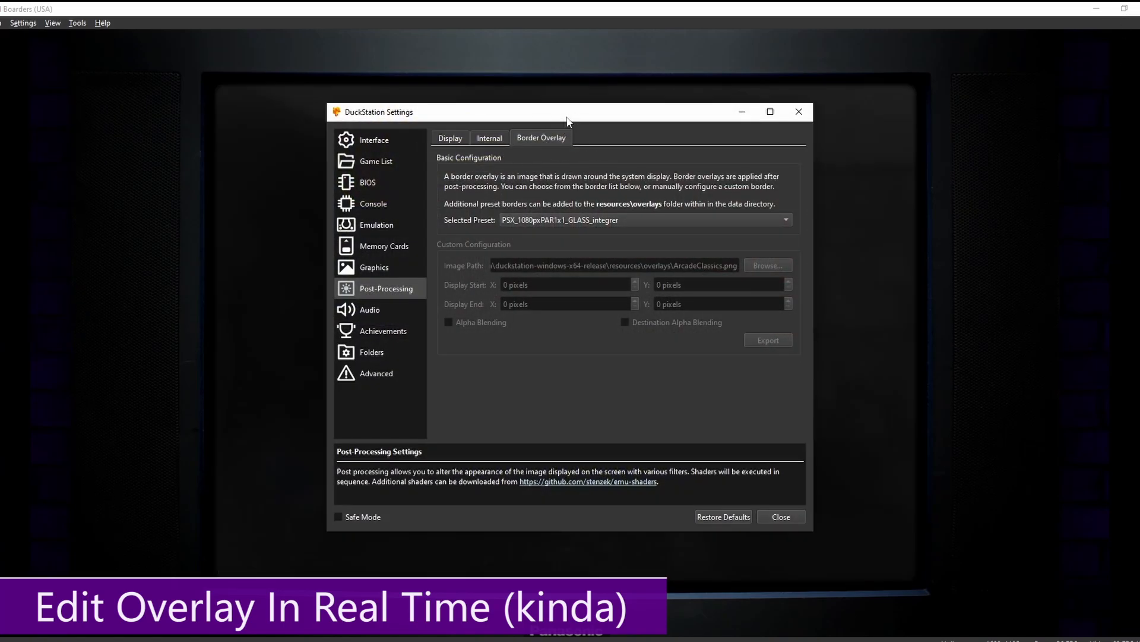
mouse_move(258, 640)
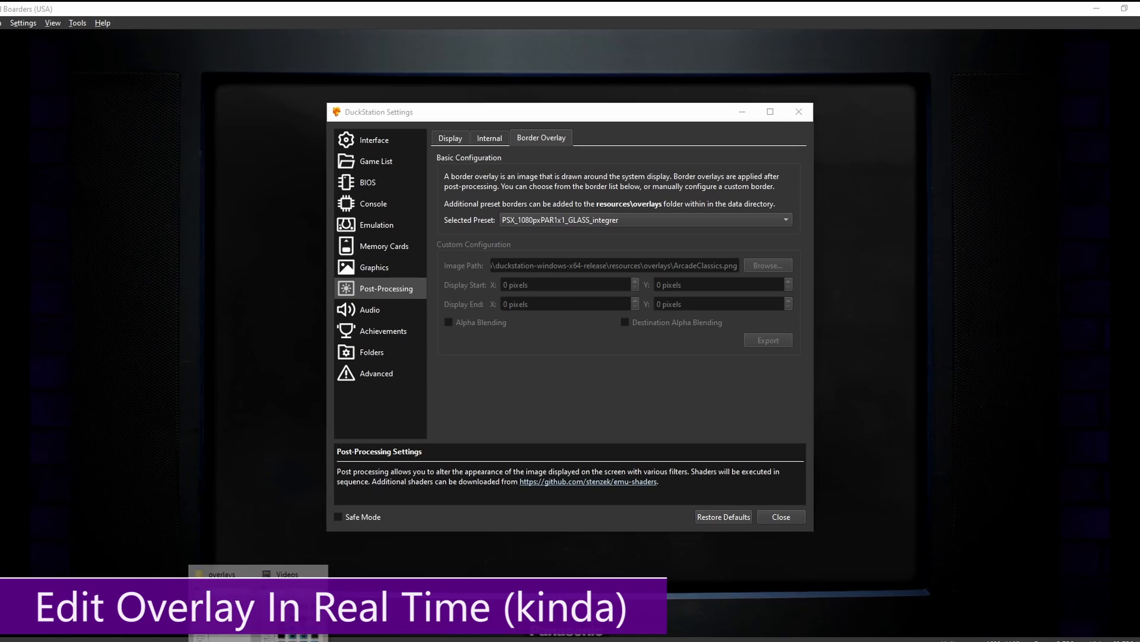
- Open PSX_1080pxPAR1x1_GLASS_integrer.yml from the overlays folder in Notepad and select its display coordinate lines
click(223, 603)
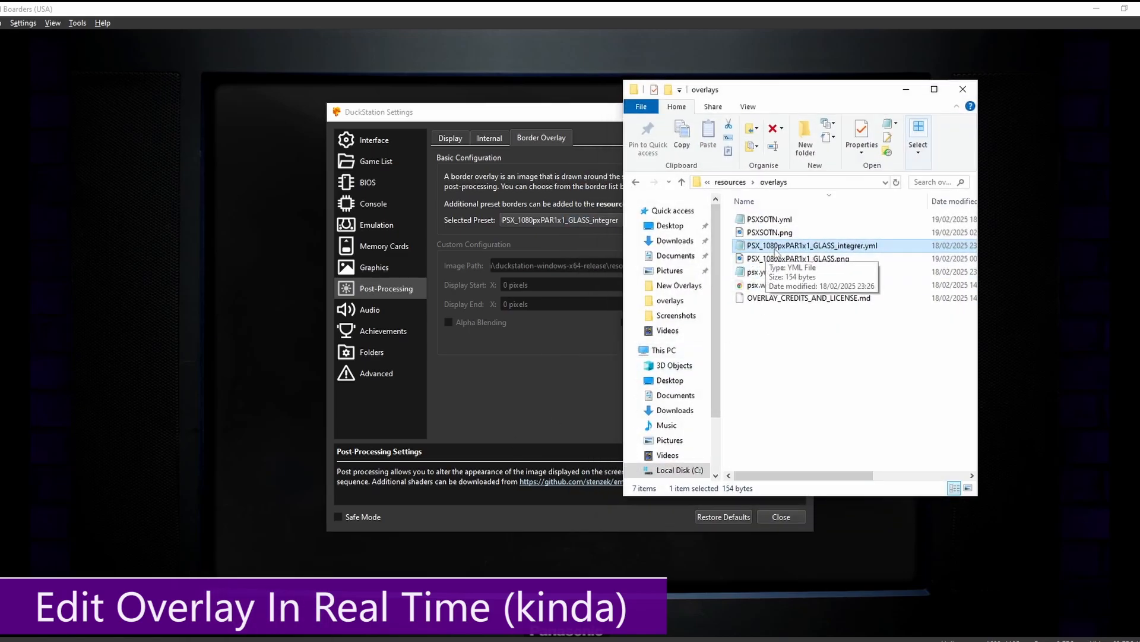
double_click(773, 248)
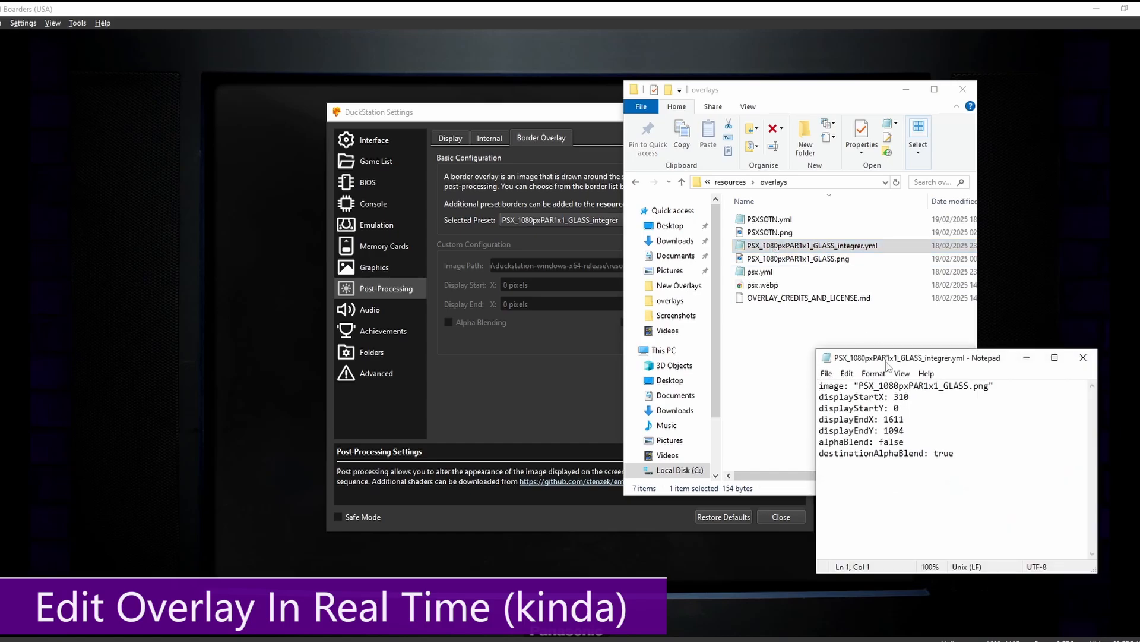
drag(886, 360, 612, 265)
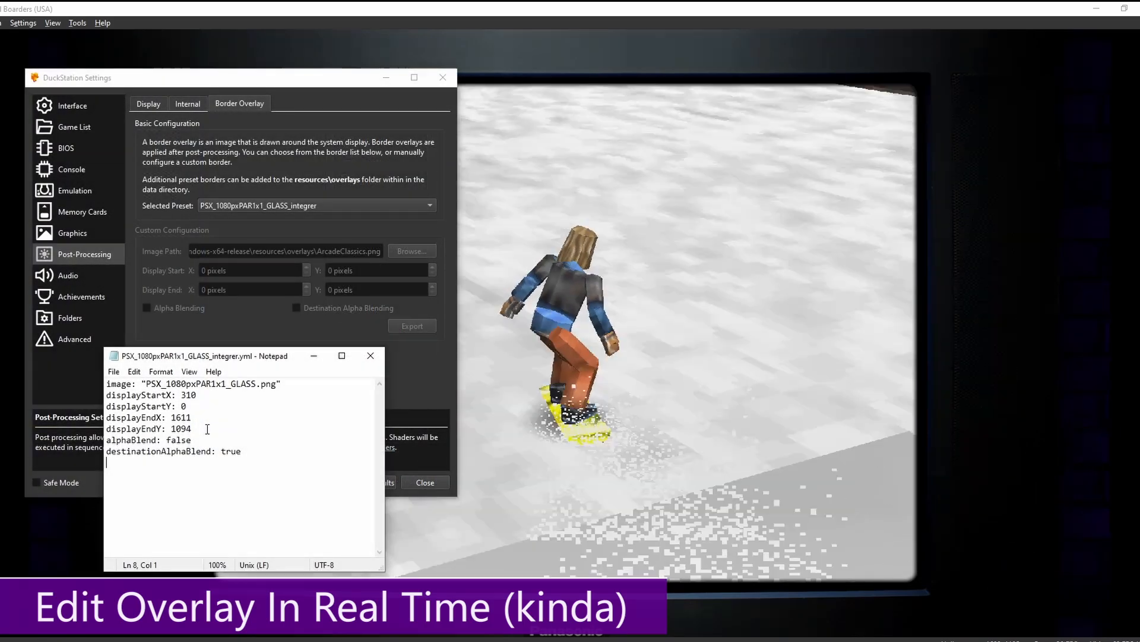
drag(191, 435, 105, 402)
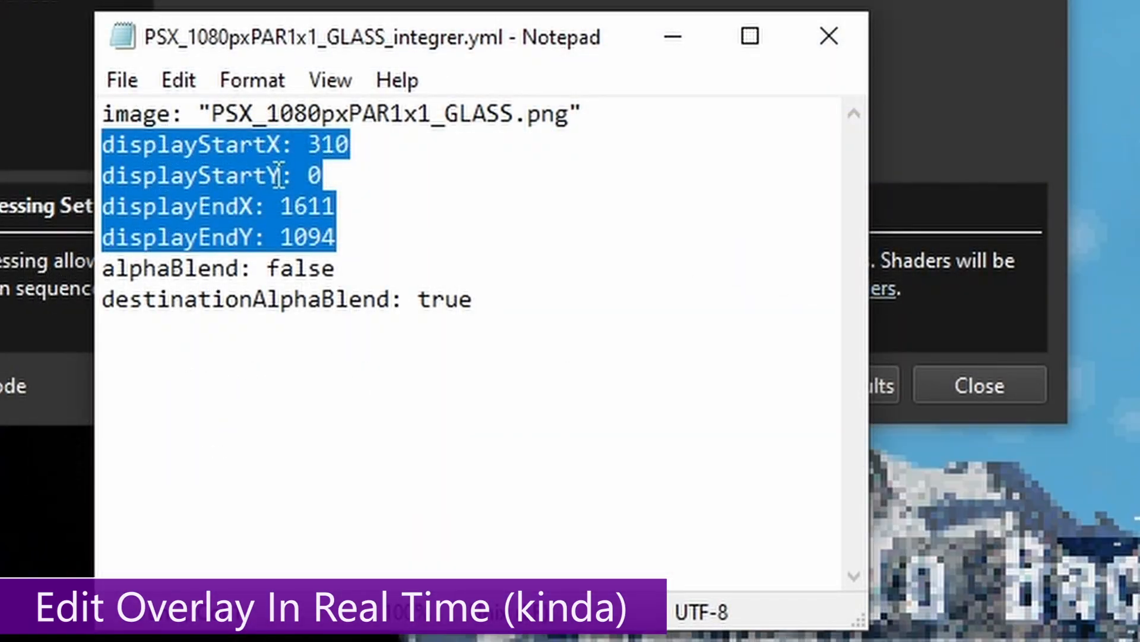
- Set displayStartY to 400 and displayEndY to 800 in the GLASS preset, then save the file
click(346, 177)
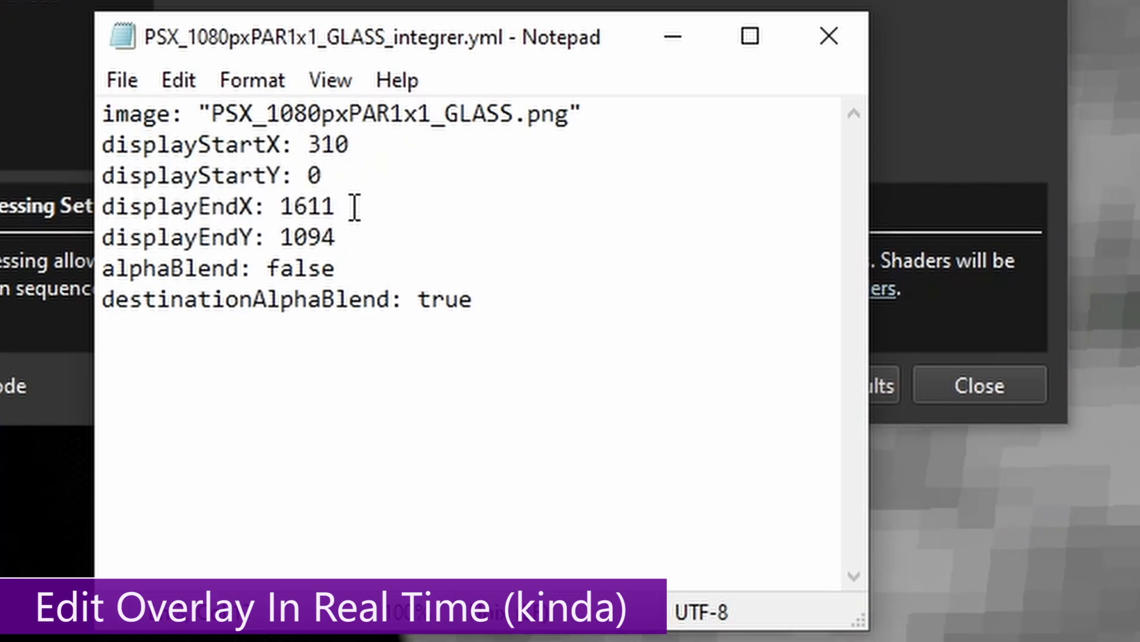
key(BackSpace)
text(400)
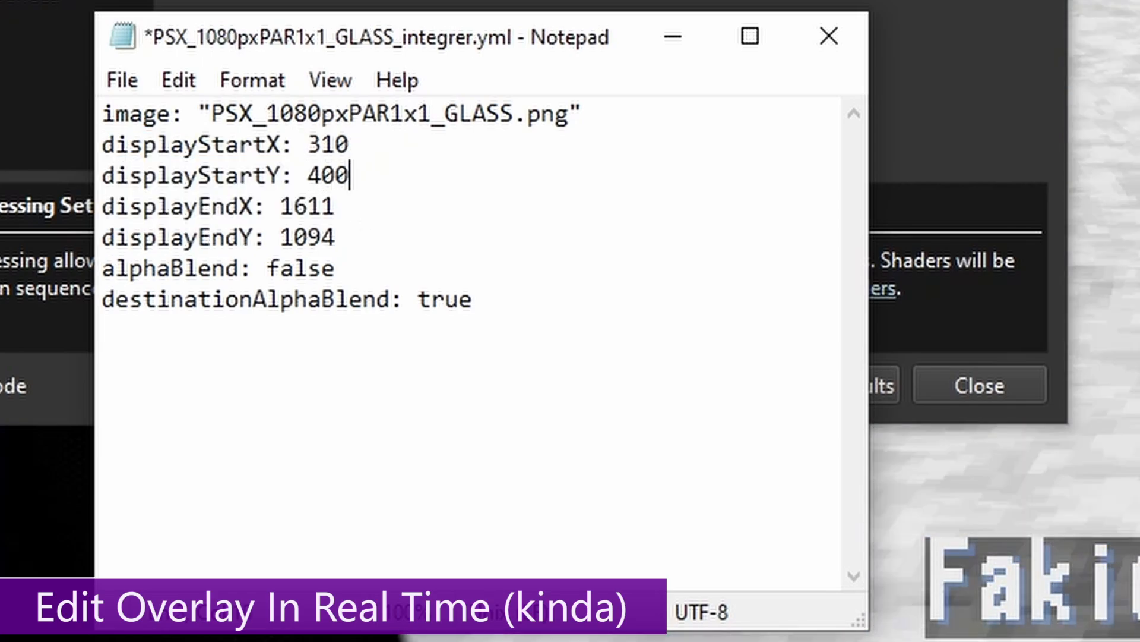
click(346, 227)
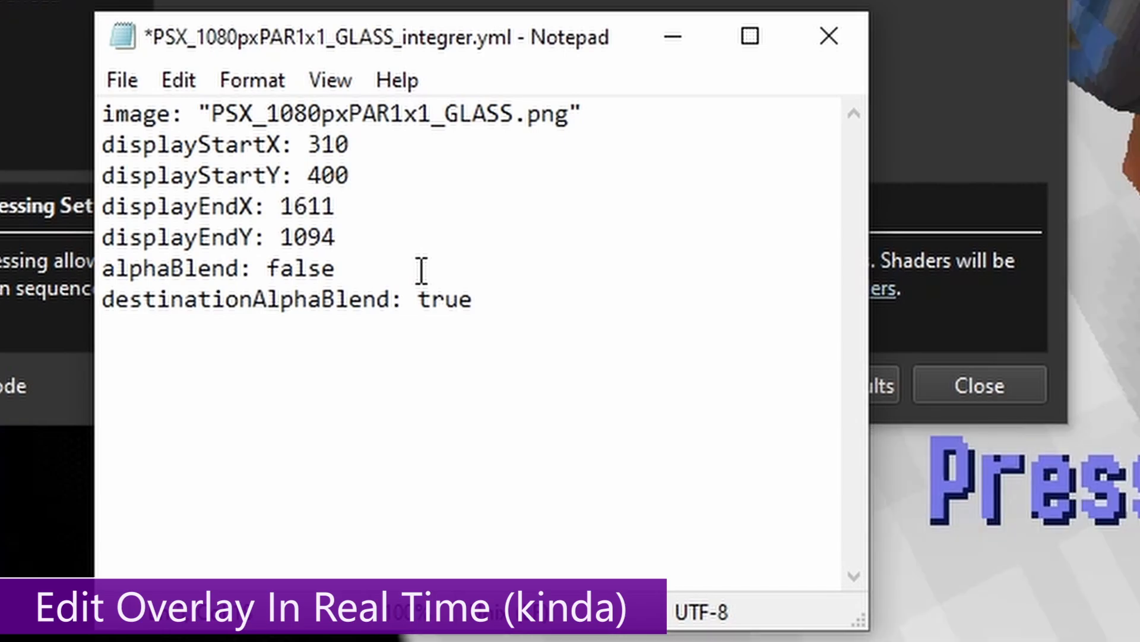
key(BackSpace)
key(BackSpace)
key(BackSpace)
key(BackSpace)
text(800)
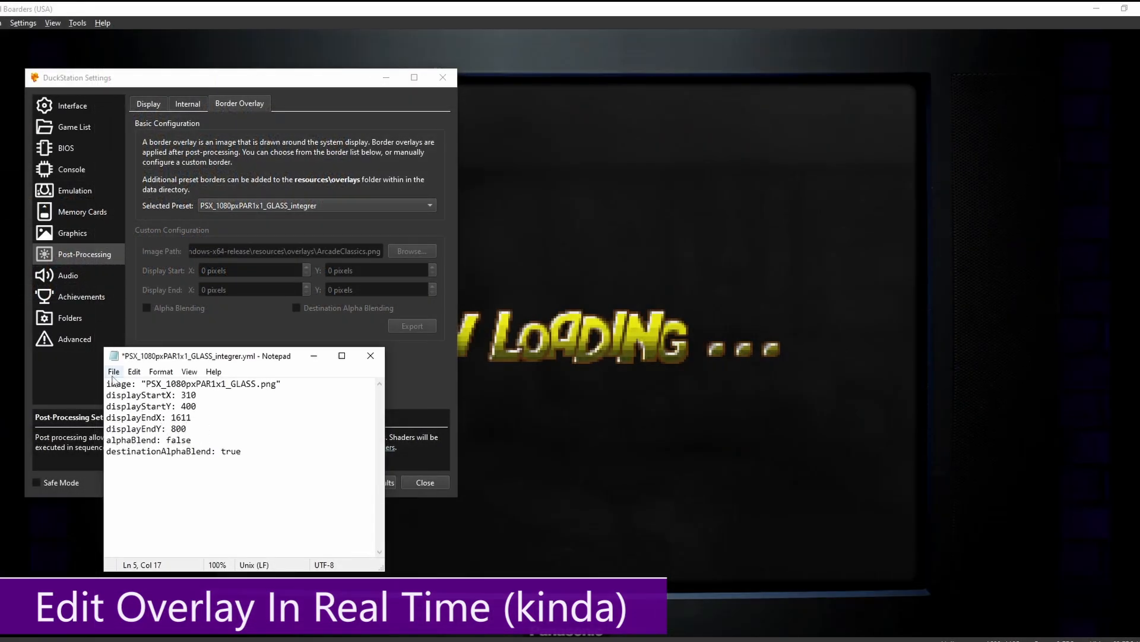
click(113, 374)
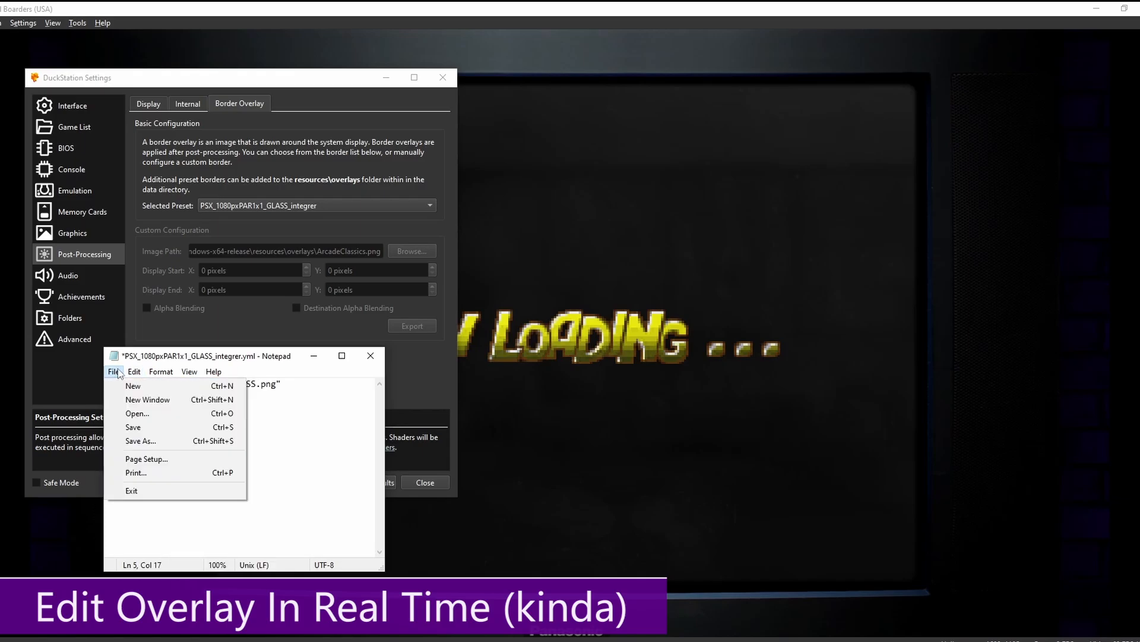
click(130, 425)
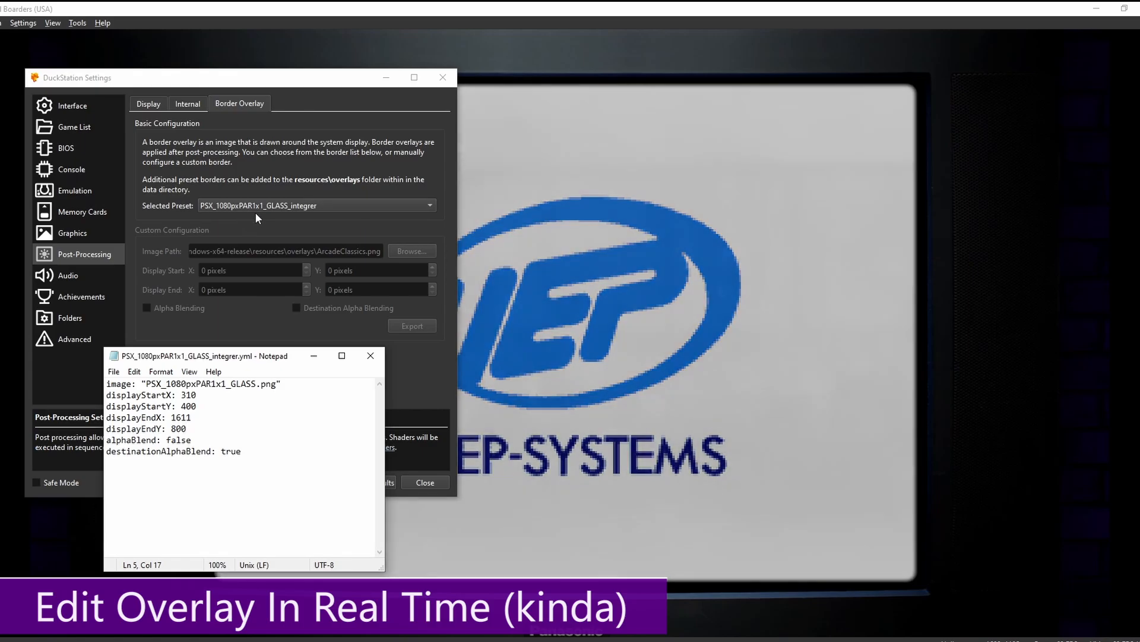
- Switch Selected Preset to psx and back to PSX_1080pxPAR1x1_GLASS_integrer to reload the squeezed overlay
click(255, 208)
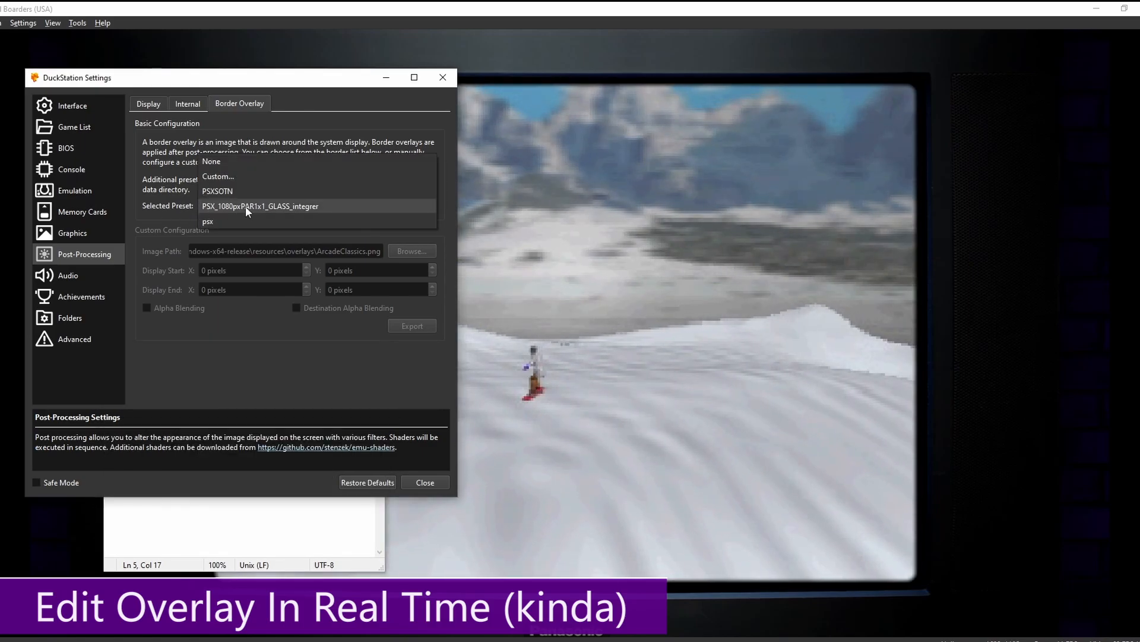
click(226, 221)
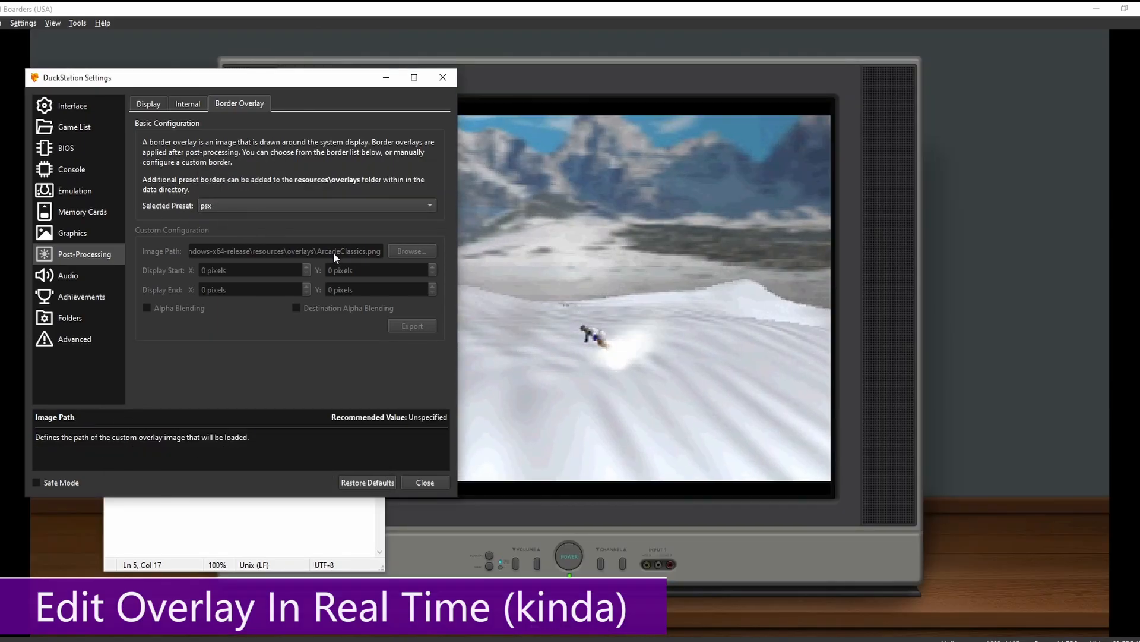
click(224, 208)
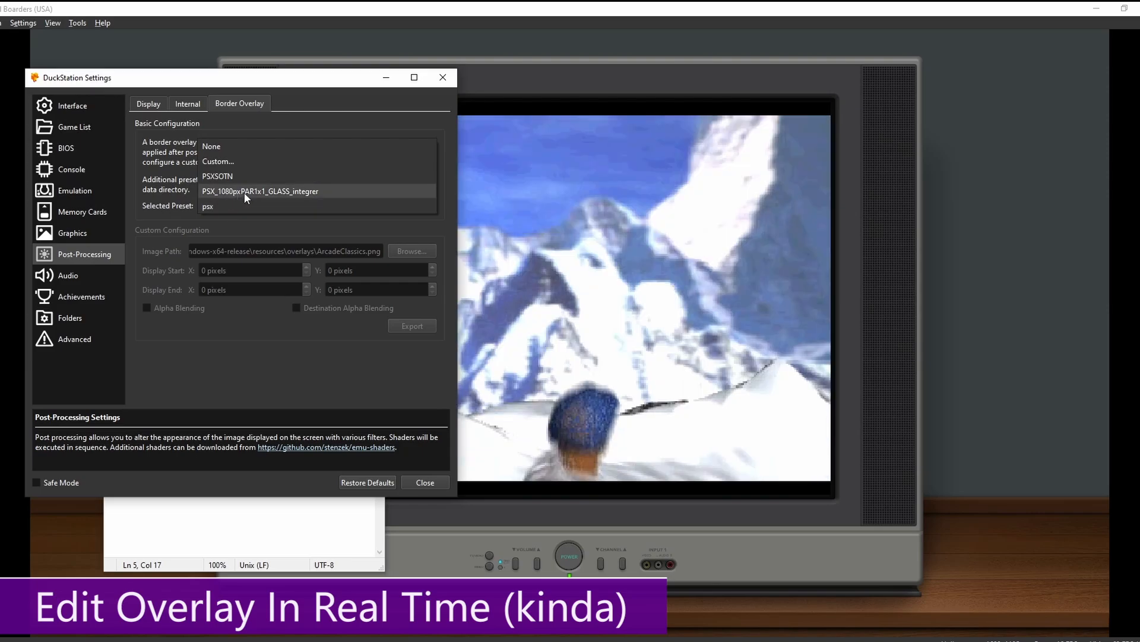
click(234, 194)
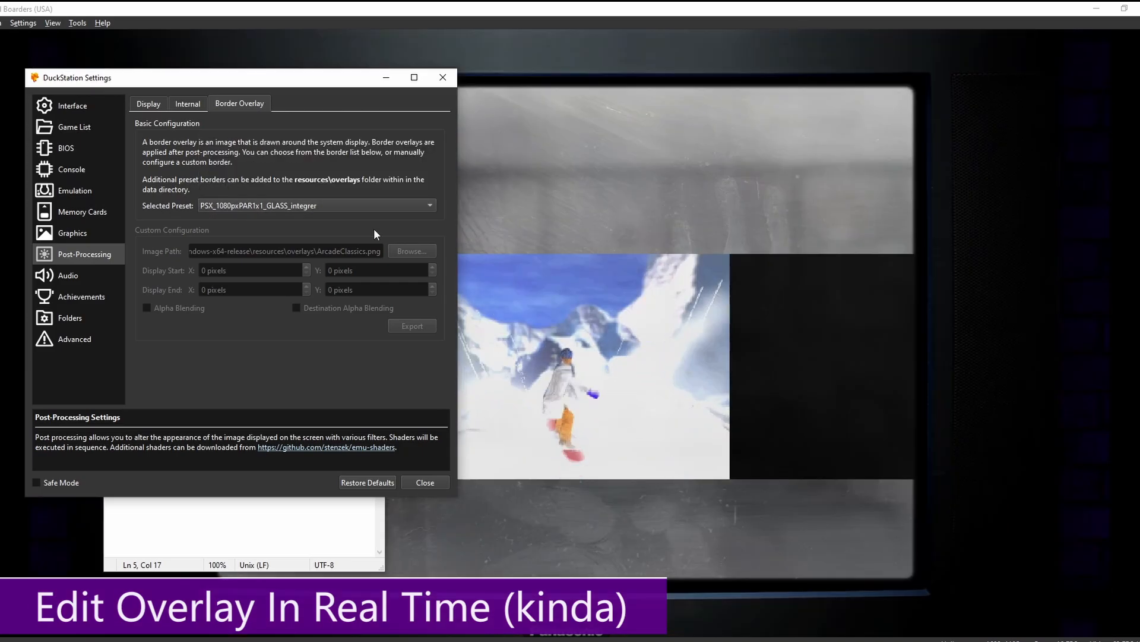
click(555, 361)
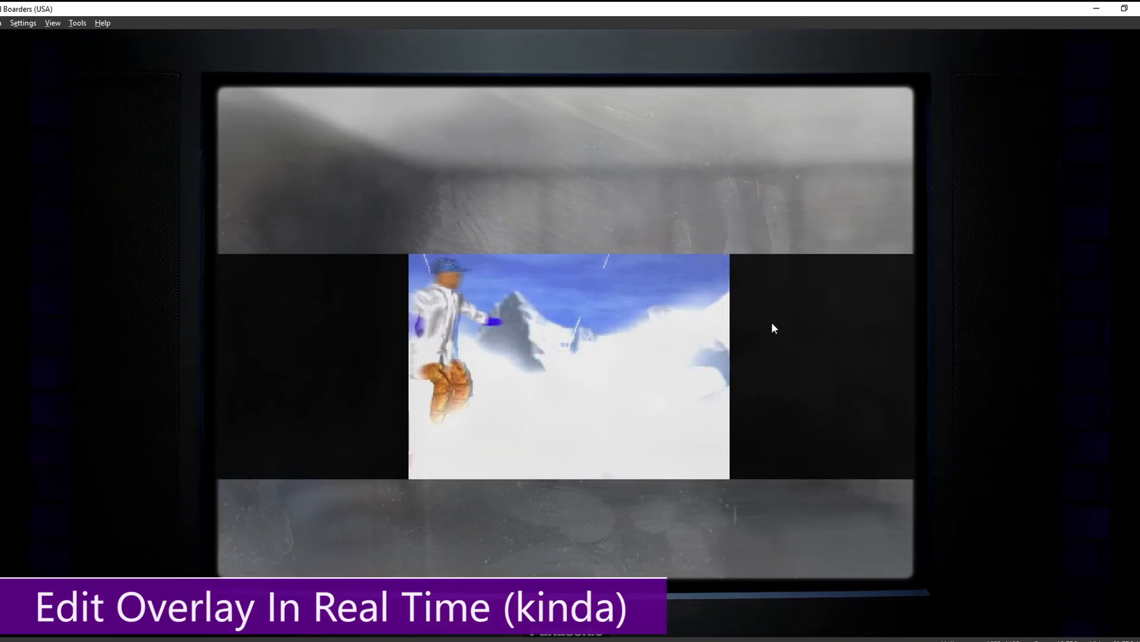
key(alt+Tab)
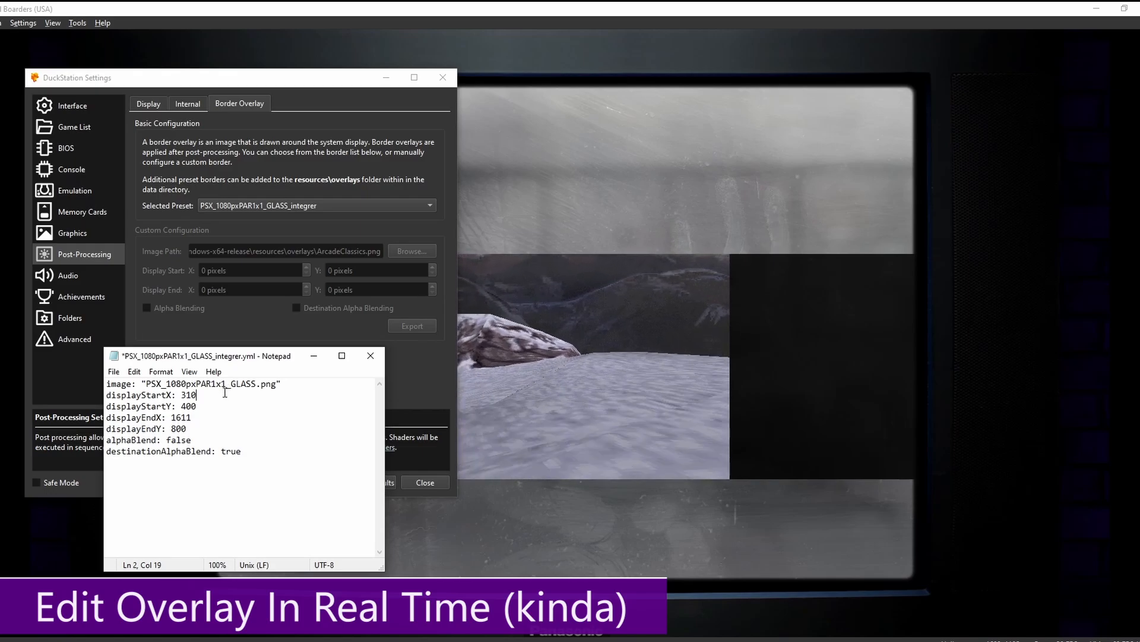
- Restore displayStartY to 0 and displayEndY to 1094 in the GLASS preset, then save it
click(210, 409)
key(BackSpace)
key(BackSpace)
key(BackSpace)
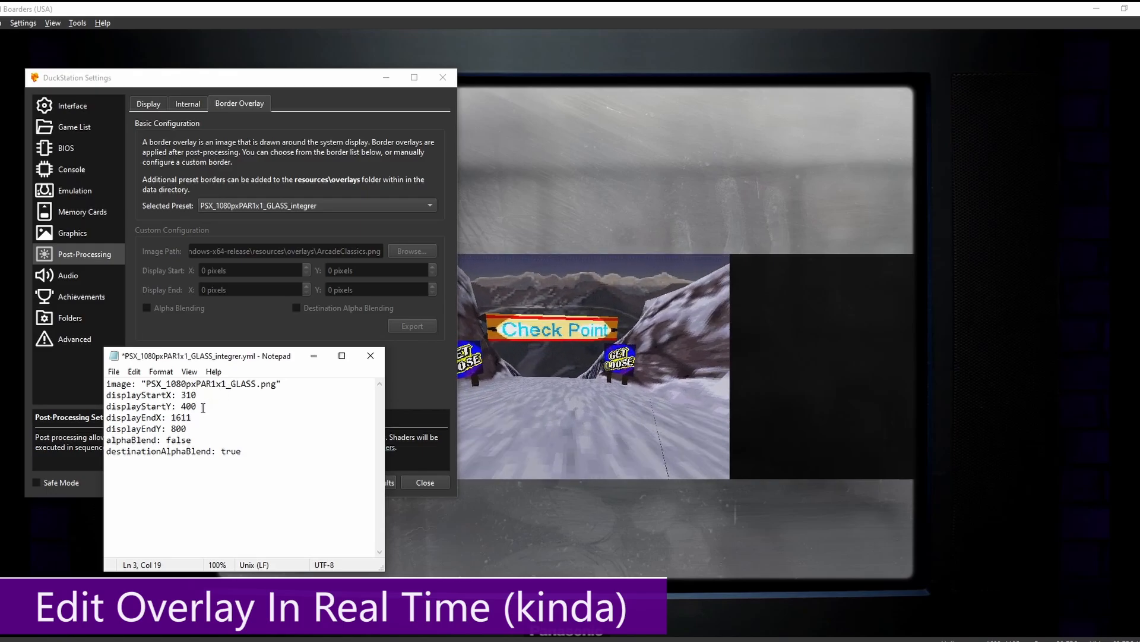
text(0)
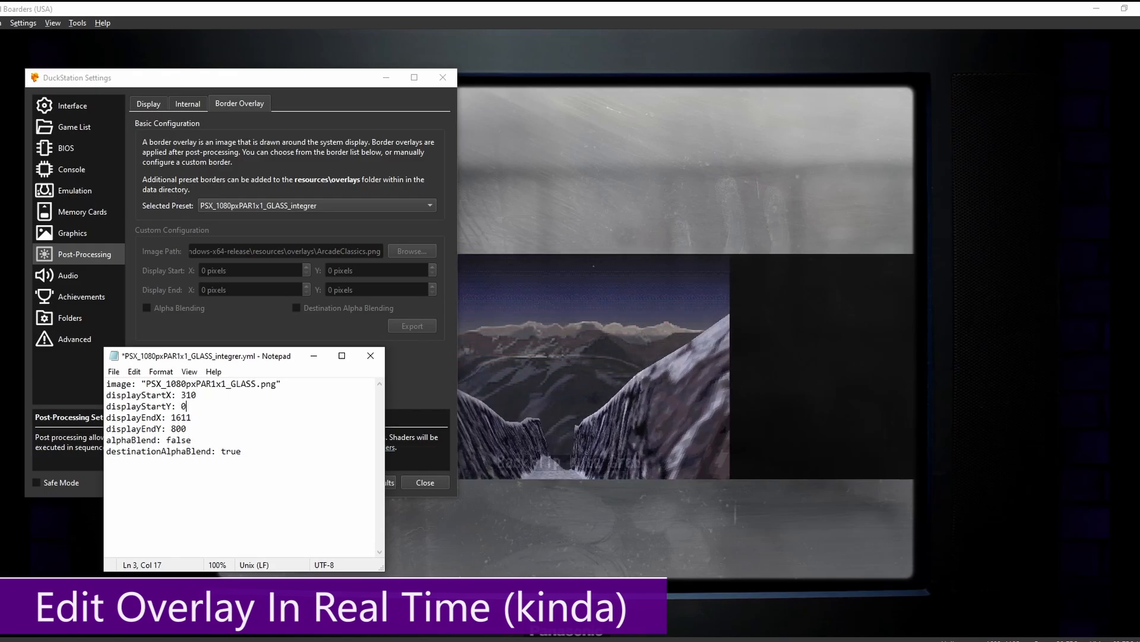
click(199, 430)
key(BackSpace)
key(BackSpace)
key(BackSpace)
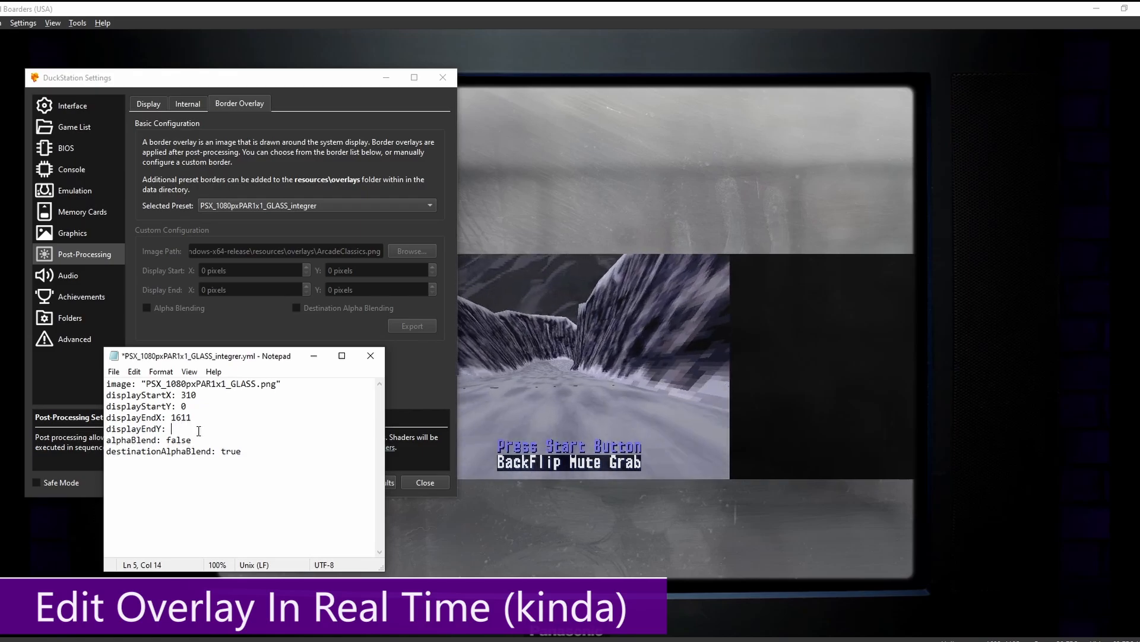
text(1094)
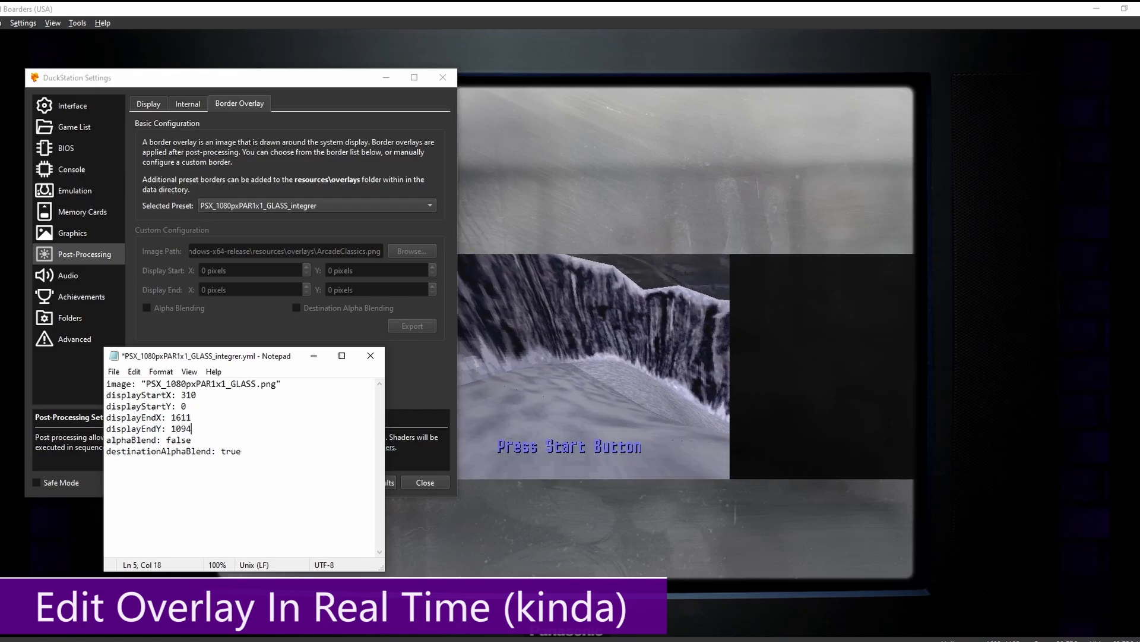
click(113, 371)
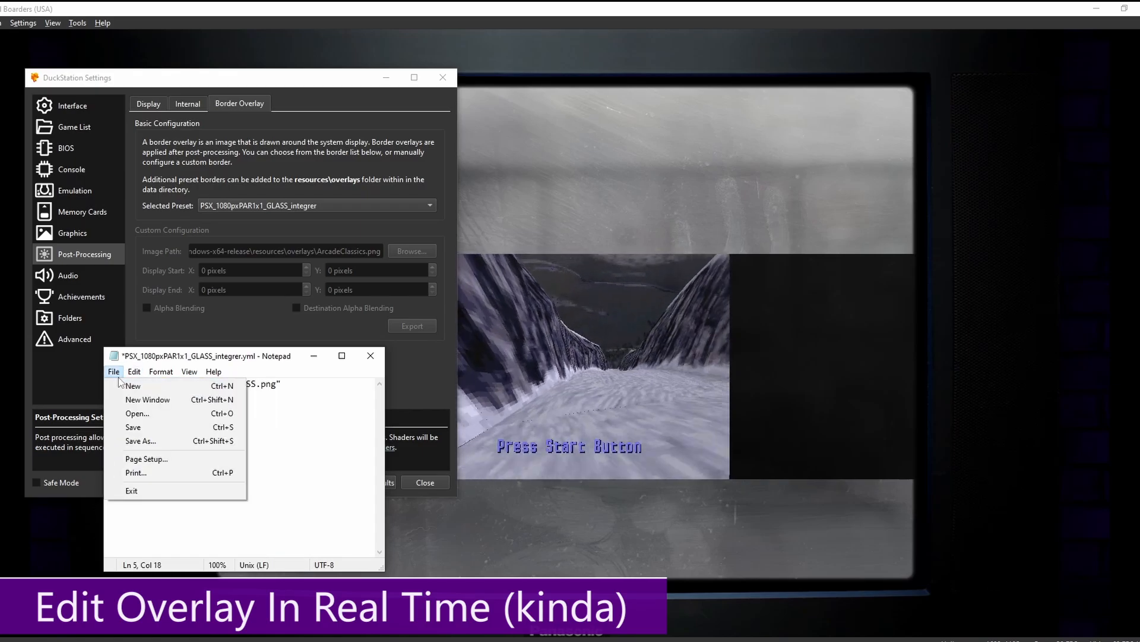
click(128, 427)
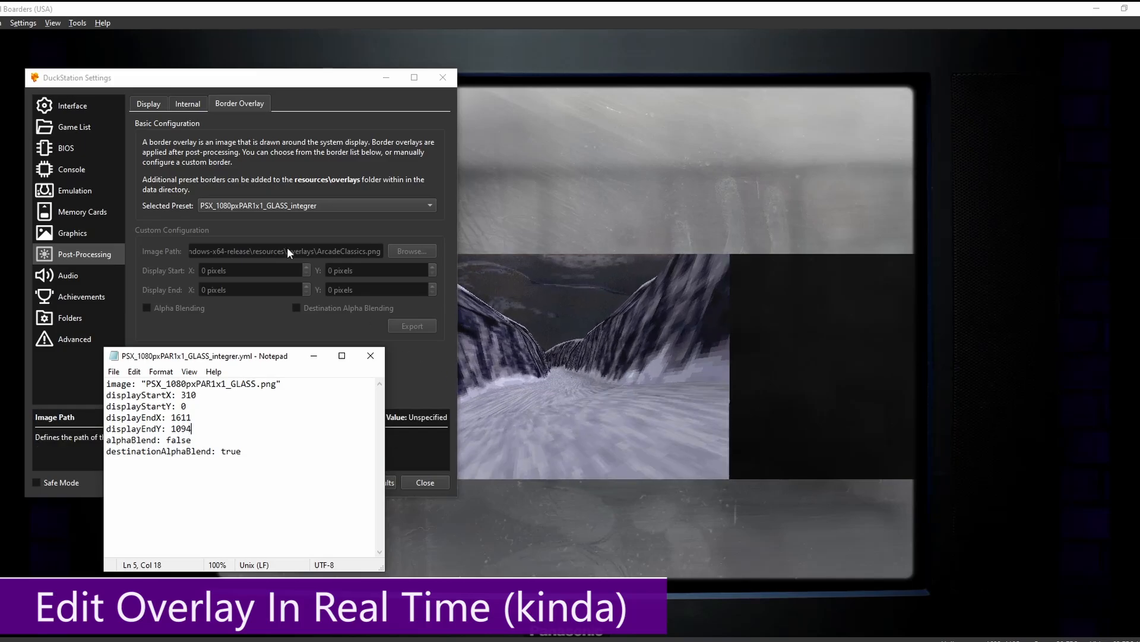
click(261, 206)
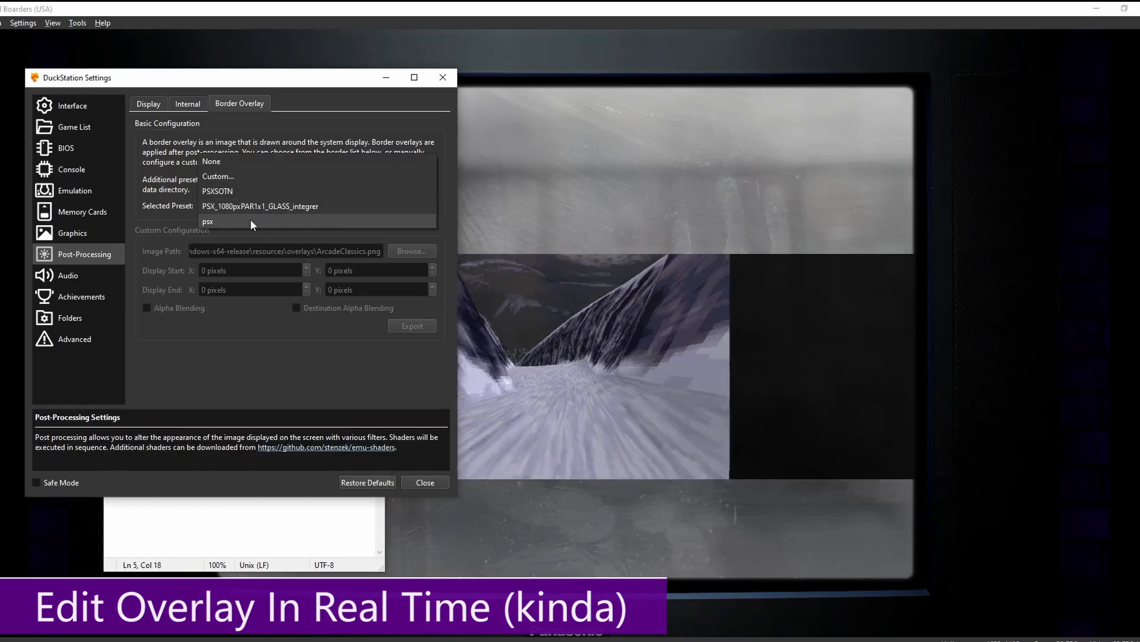
- Switch the border preset to psx, then back to PSX_1080pxPAR1x1_GLASS_integrer to apply the restored coordinates
click(251, 218)
click(239, 204)
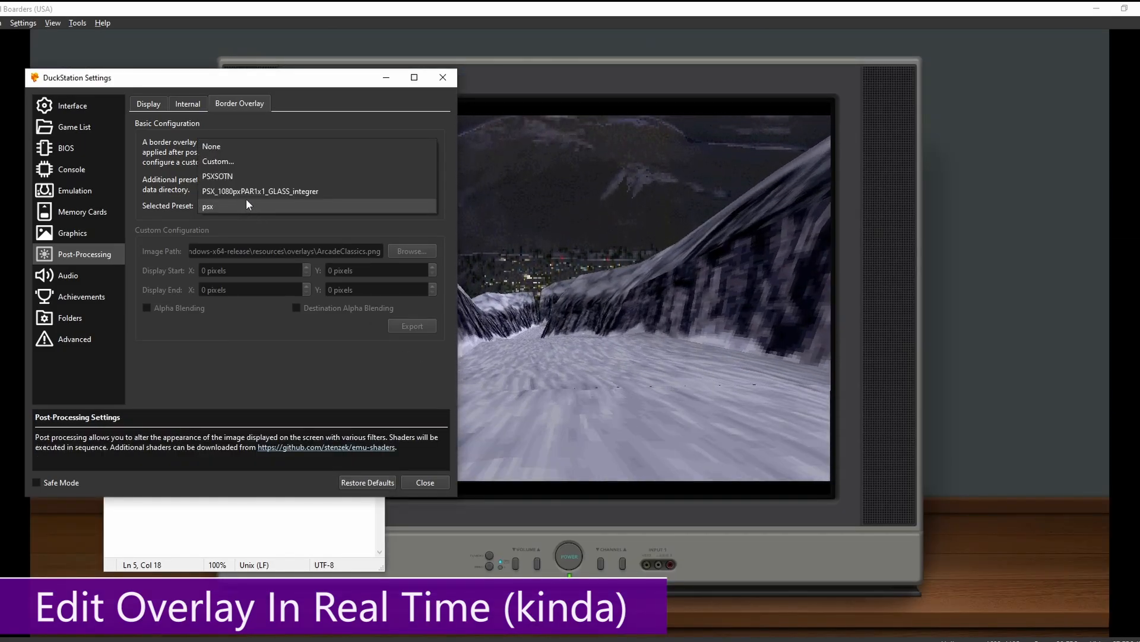
click(244, 190)
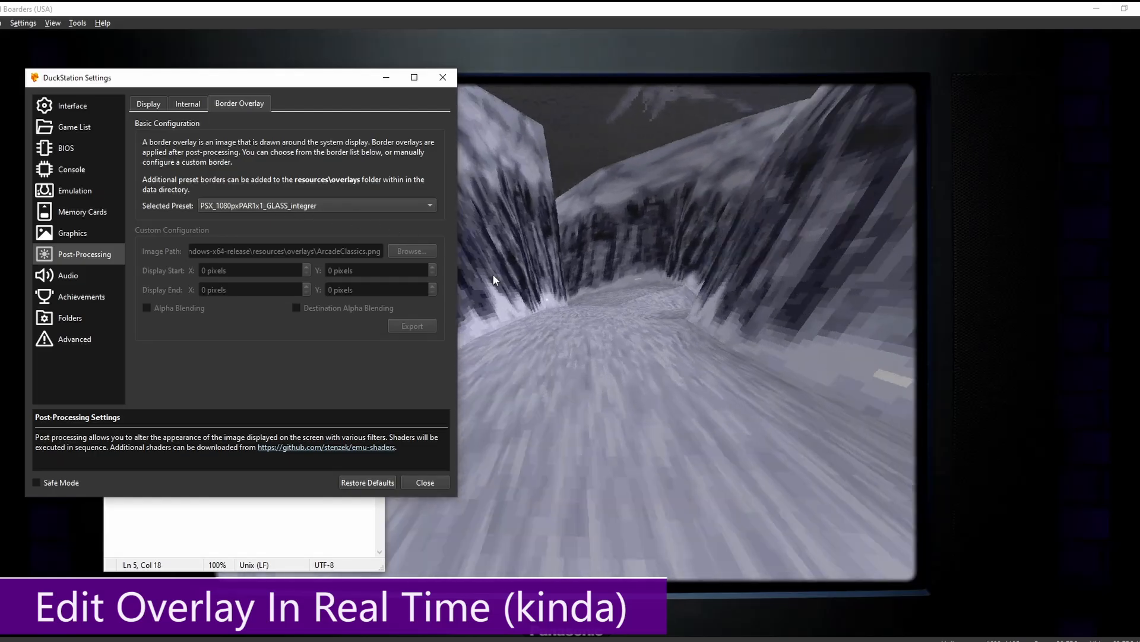